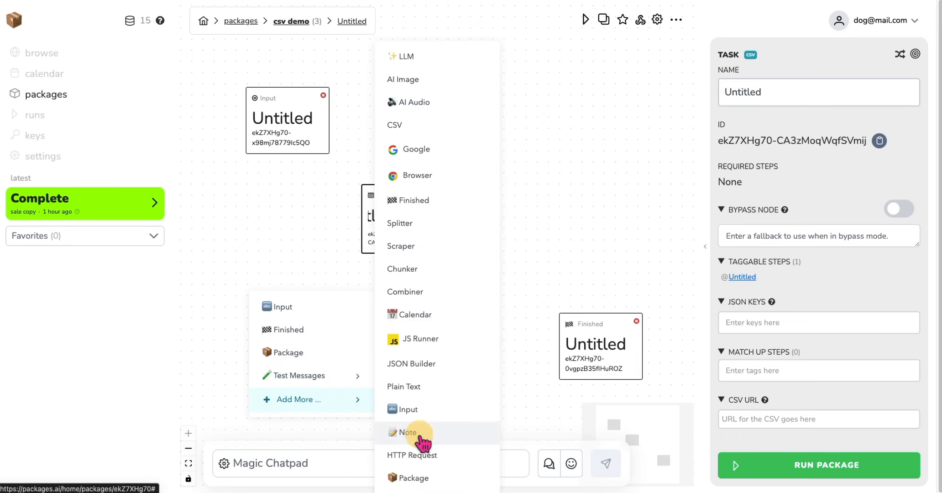
# Step: Add an HTTP Request node and an Email Tester node side by side below the CSV node
pyautogui.click(429, 456)
pyautogui.moveTo(300, 310); pyautogui.dragTo(452, 310)
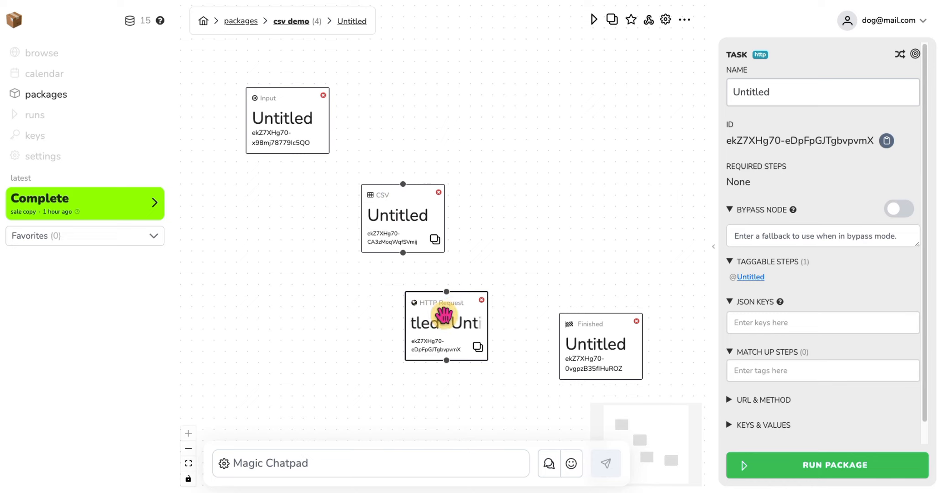
pyautogui.rightClick(299, 307)
pyautogui.click(367, 416)
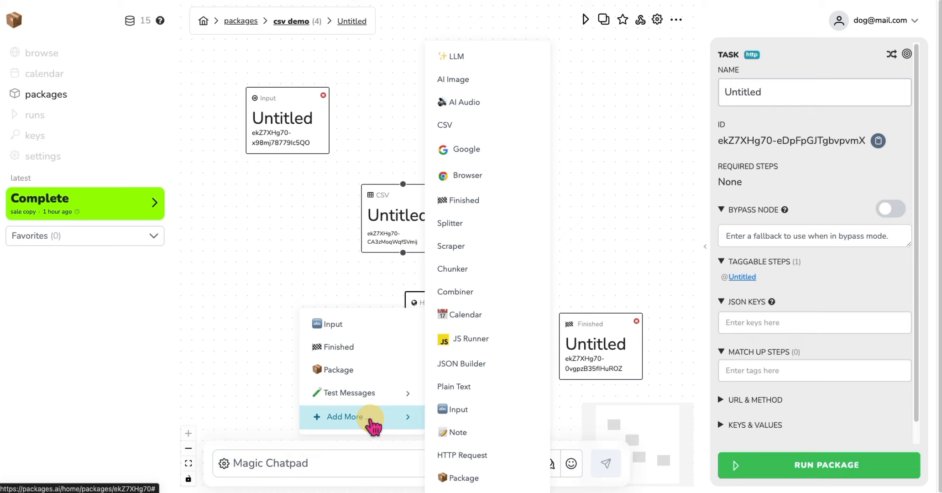
pyautogui.moveTo(379, 400)
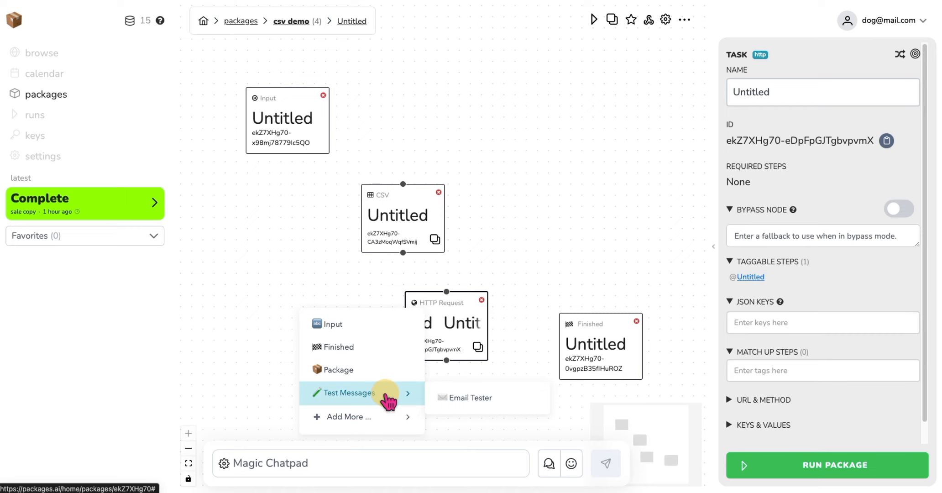
pyautogui.click(474, 406)
pyautogui.moveTo(321, 329); pyautogui.dragTo(333, 308)
# Step: Connect the CSV node's output to the inputs of both the E-mail Tester and HTTP Request nodes
pyautogui.moveTo(402, 254); pyautogui.dragTo(331, 290)
pyautogui.moveTo(403, 252); pyautogui.dragTo(447, 290)
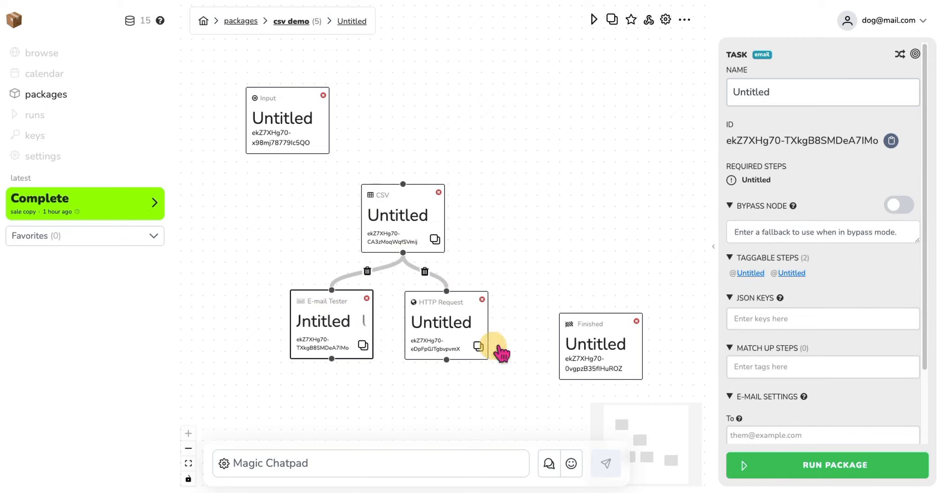
pyautogui.moveTo(521, 219); pyautogui.dragTo(511, 219)
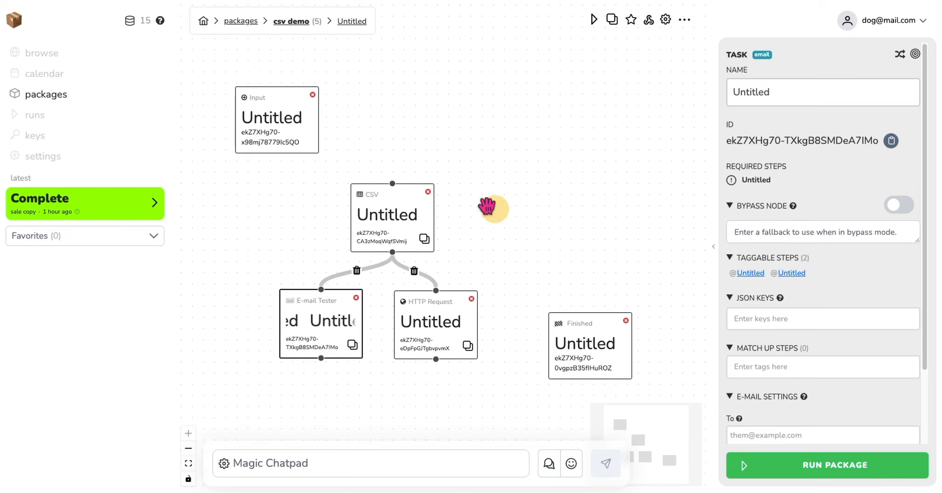
# Step: Rename the Input node as "csv entry" and the CSV node as "row by row by row"
pyautogui.click(284, 118)
pyautogui.moveTo(773, 92); pyautogui.dragTo(725, 98)
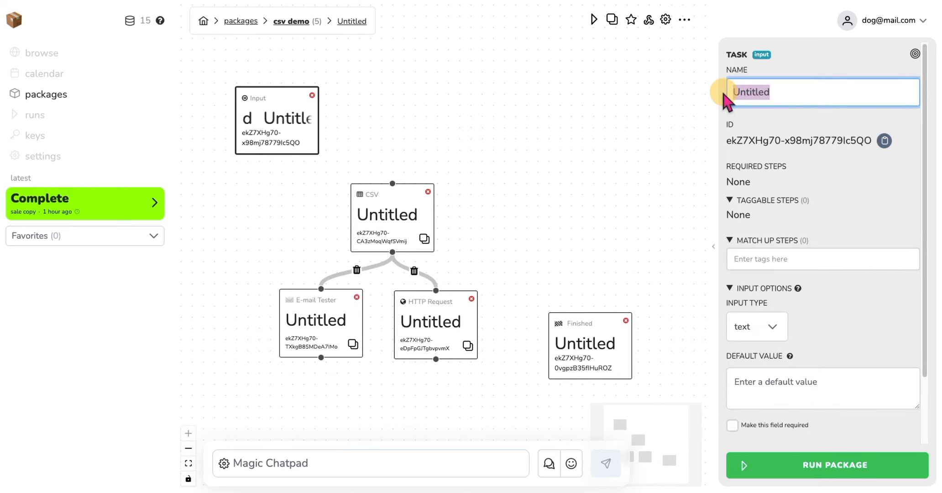
pyautogui.write('csv entry')
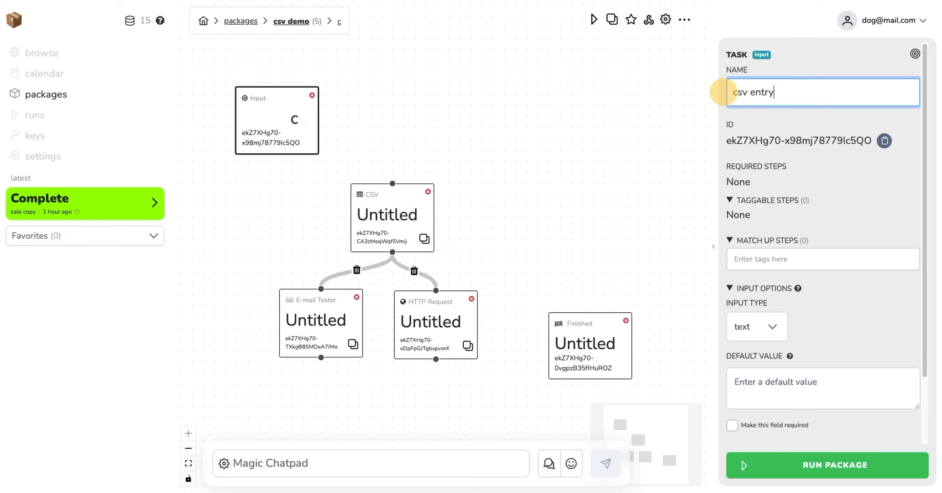
pyautogui.click(396, 220)
pyautogui.moveTo(781, 91); pyautogui.dragTo(731, 89)
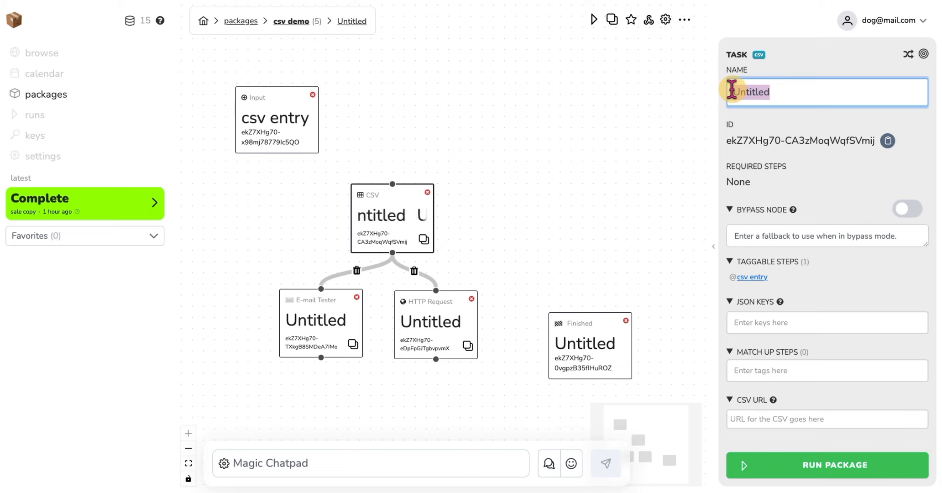
pyautogui.write('row by row by row')
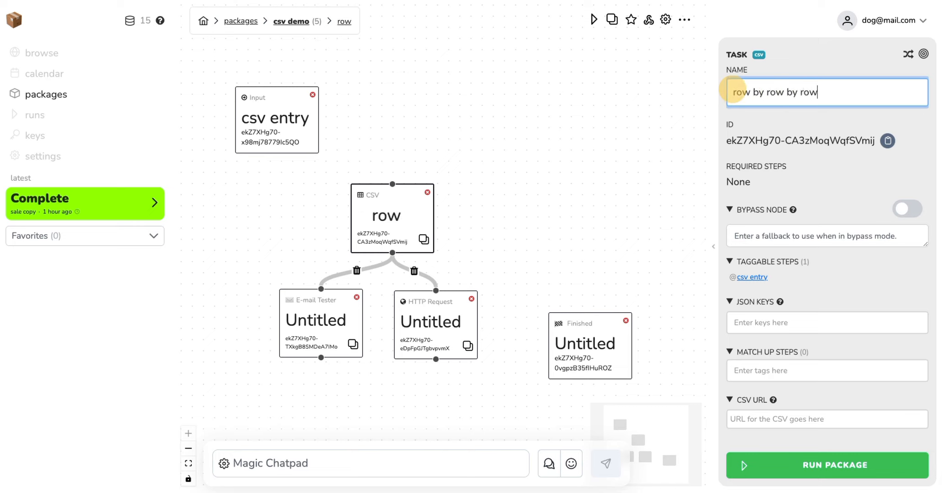
# Step: Rename the E-mail Tester node as "email" and the HTTP Request node as "webhook"
pyautogui.click(343, 326)
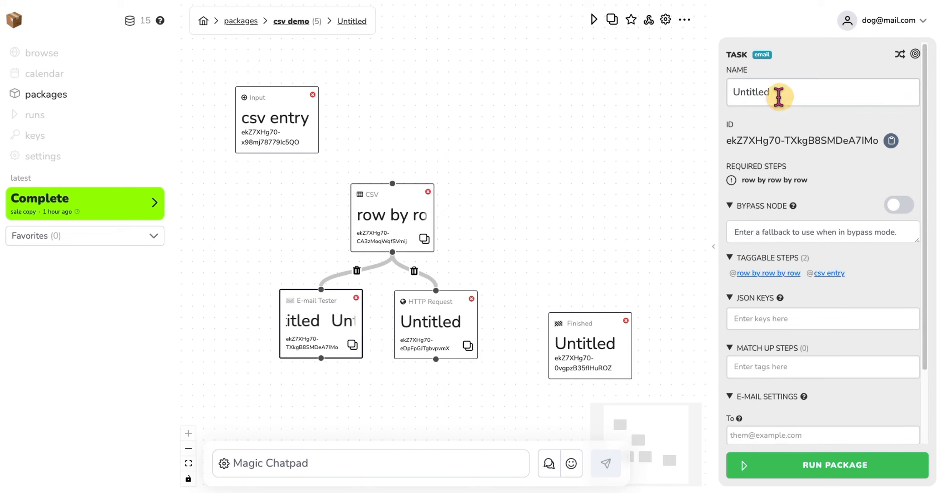
pyautogui.moveTo(779, 96); pyautogui.dragTo(726, 86)
pyautogui.write('email')
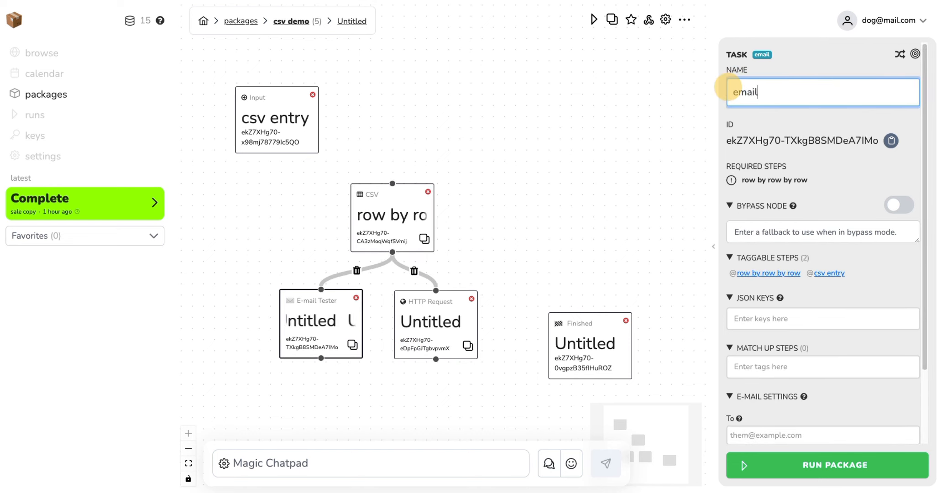
pyautogui.click(452, 314)
pyautogui.moveTo(782, 93); pyautogui.dragTo(728, 99)
pyautogui.write('w')
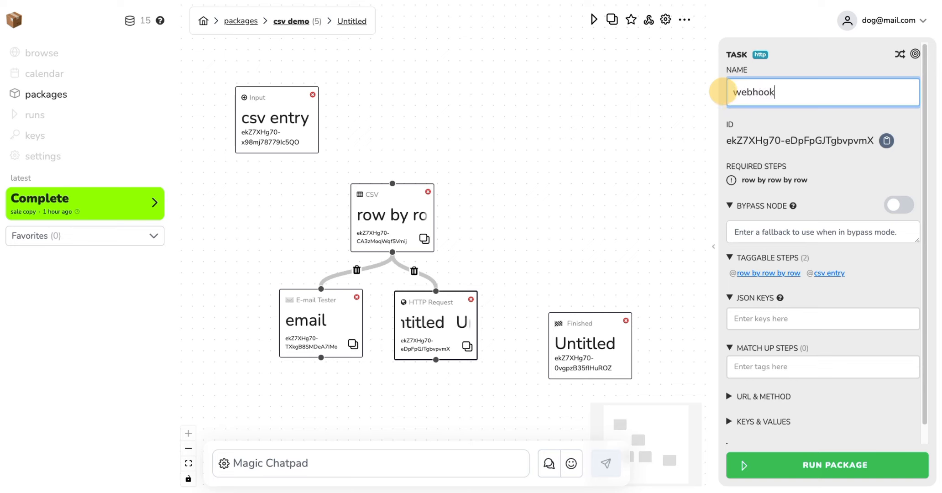
pyautogui.write('ebhook')
# Step: Rename the Finished node as "end"
pyautogui.click(564, 335)
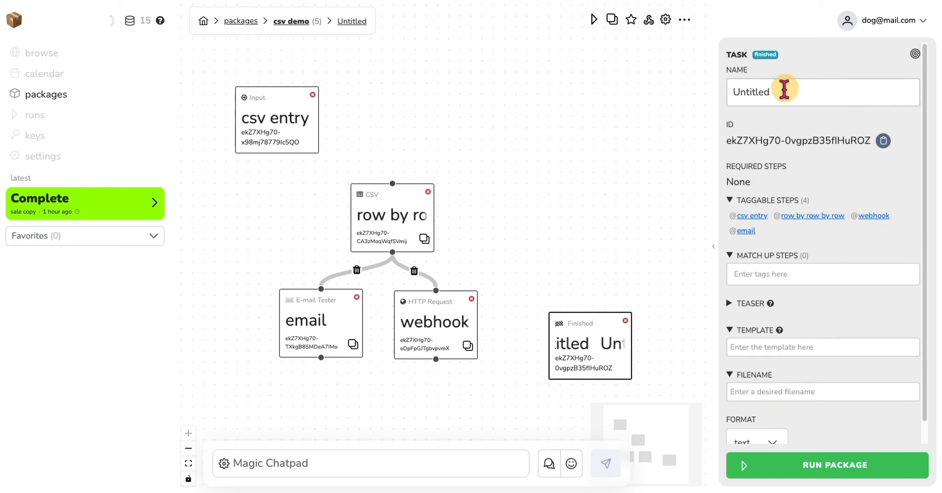
pyautogui.moveTo(784, 89); pyautogui.dragTo(725, 85)
pyautogui.write('end')
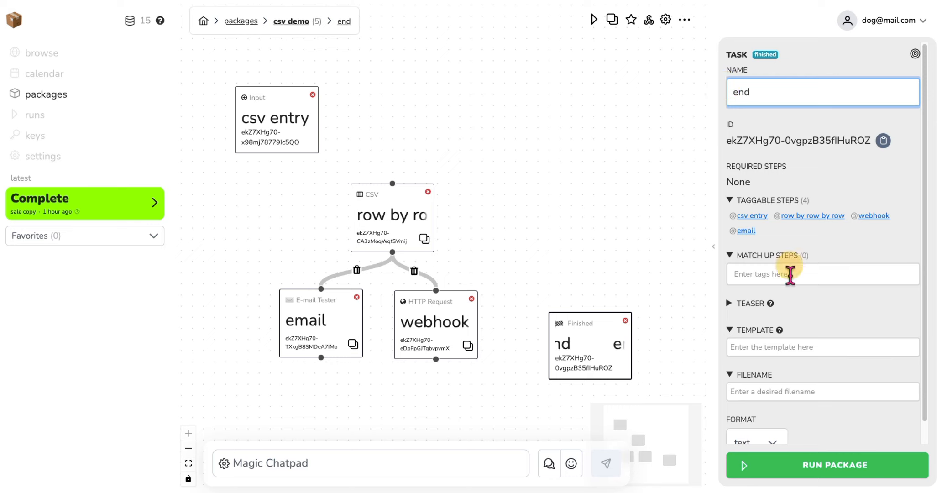
# Step: Set the Finished node's filename to "end" and its format to Markdown to HTML
pyautogui.click(787, 397)
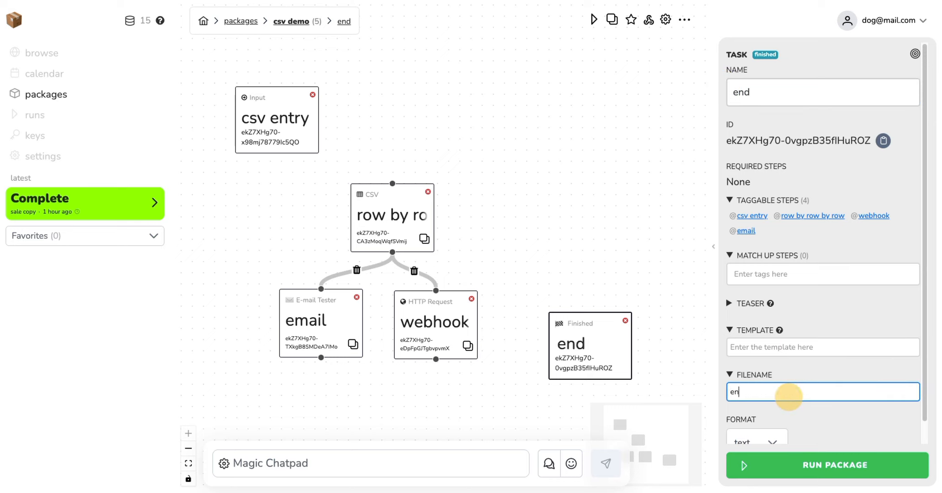
pyautogui.scroll(-1, 789, 396)
pyautogui.click(764, 420)
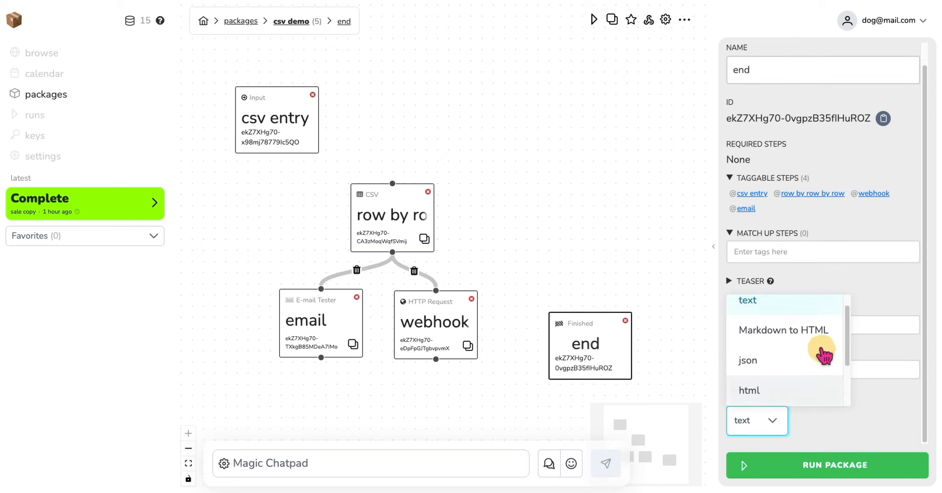
pyautogui.click(822, 333)
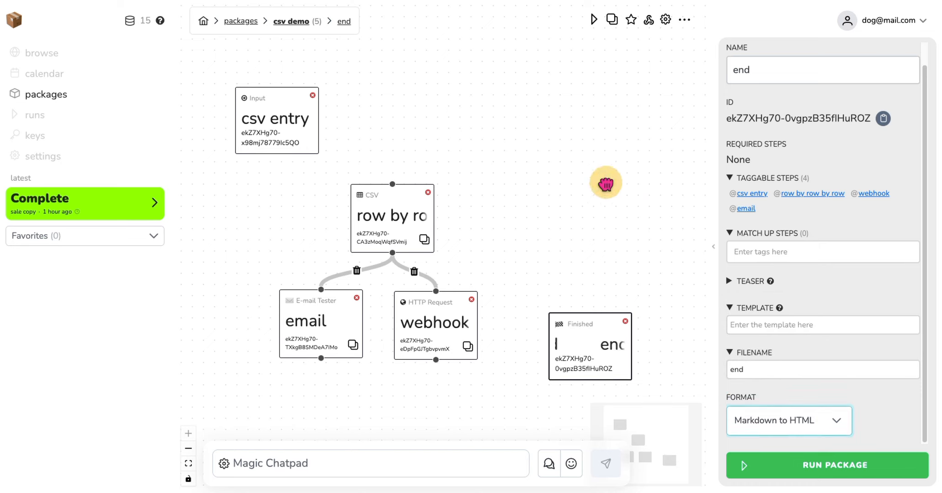
# Step: Reposition the csv entry, row by row by row, webhook and email nodes slightly to tidy the canvas layout
pyautogui.moveTo(272, 108); pyautogui.dragTo(285, 109)
pyautogui.moveTo(386, 210); pyautogui.dragTo(386, 201)
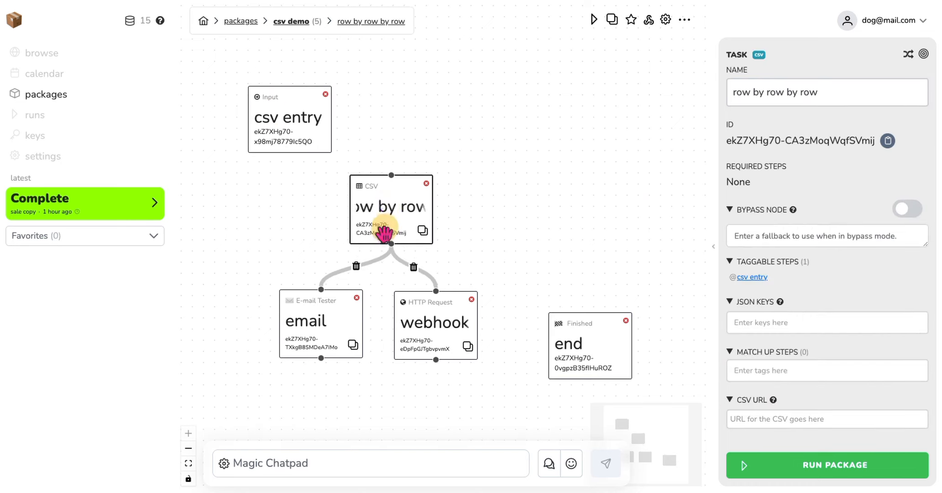
pyautogui.moveTo(431, 330); pyautogui.dragTo(448, 330)
pyautogui.moveTo(361, 333); pyautogui.dragTo(365, 335)
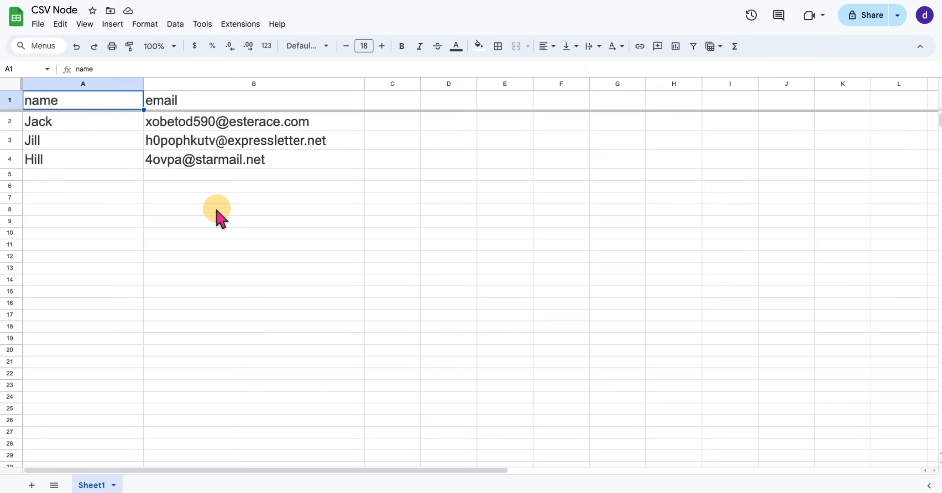
# Step: Examine the name and email columns of the CSV Node spreadsheet in Google Sheets and the matching address in the Temp Mail inbox
pyautogui.click(93, 83)
pyautogui.click(224, 83)
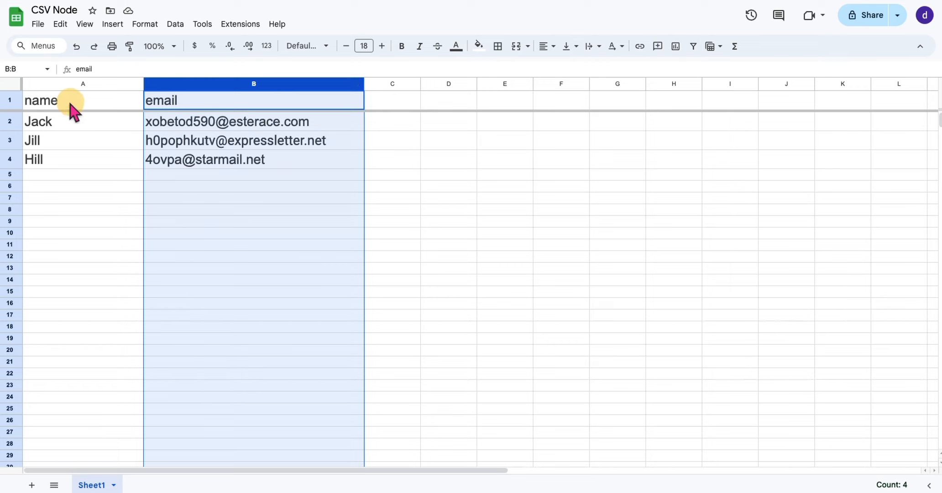
pyautogui.click(80, 84)
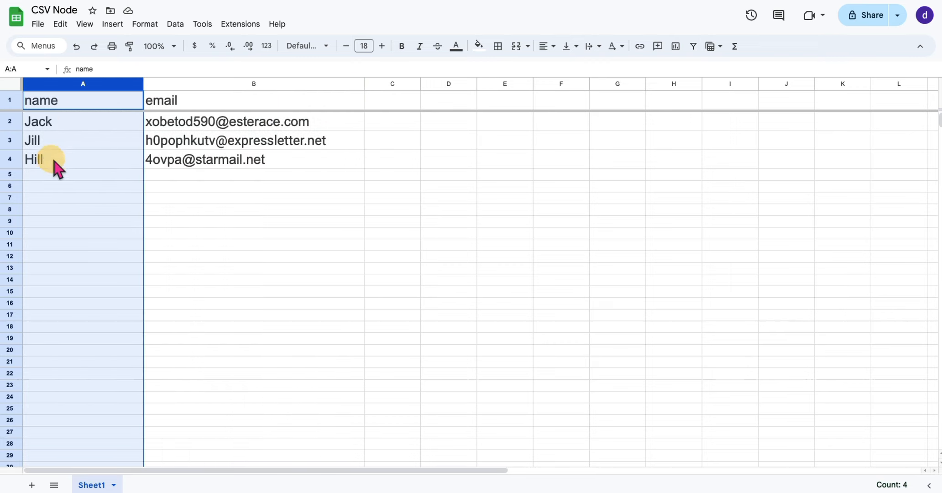
pyautogui.click(231, 84)
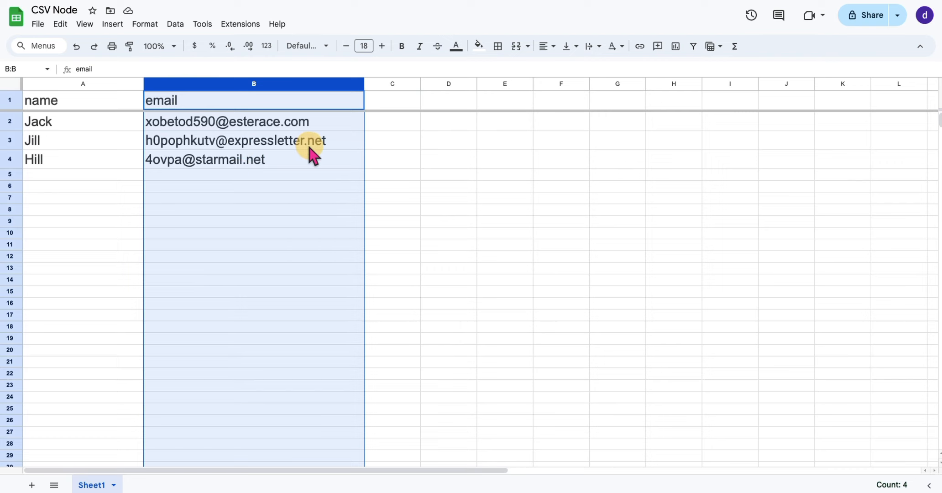
pyautogui.click(316, 187)
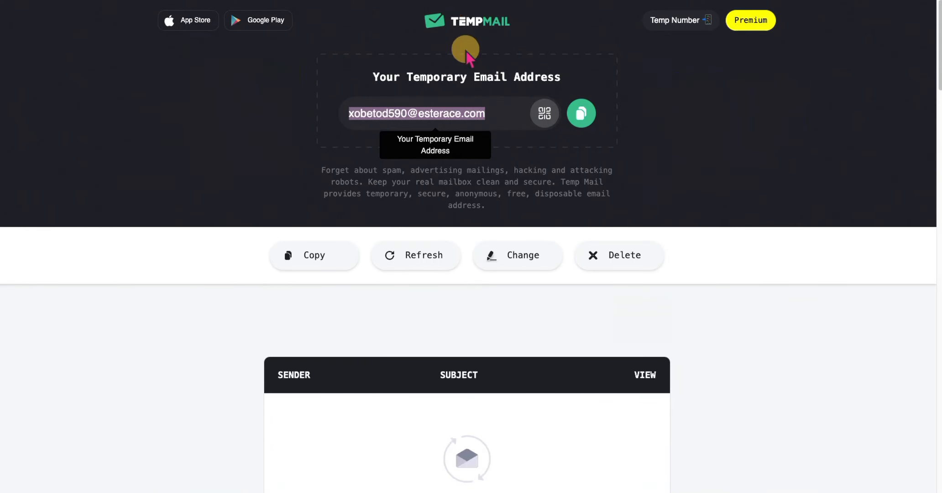
pyautogui.click(457, 113)
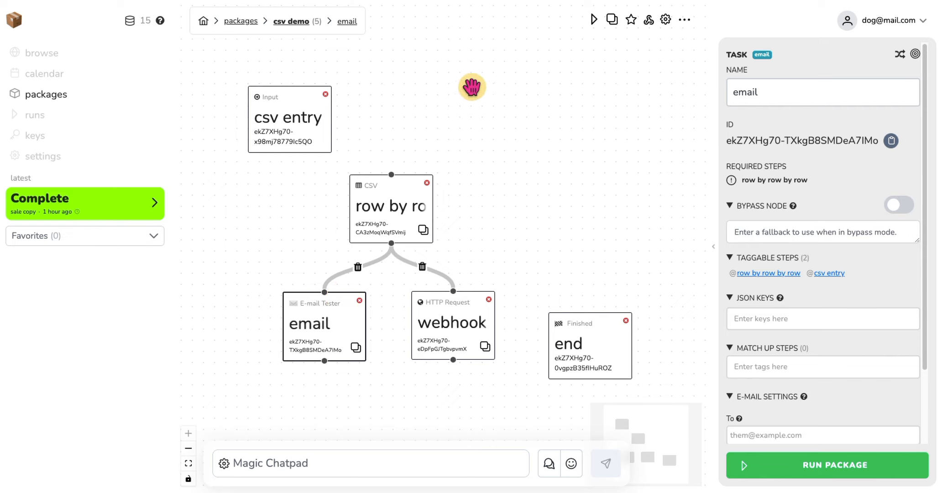
pyautogui.moveTo(469, 96); pyautogui.dragTo(456, 88)
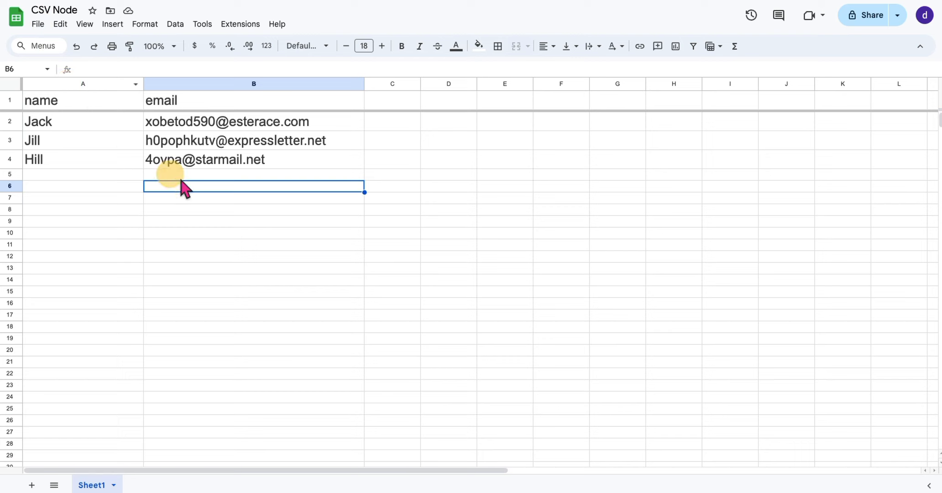
# Step: Download the CSV Node spreadsheet from Google Sheets as a comma-separated values file, saving it as "CSV Node - Sheet1" in Downloads
pyautogui.click(37, 25)
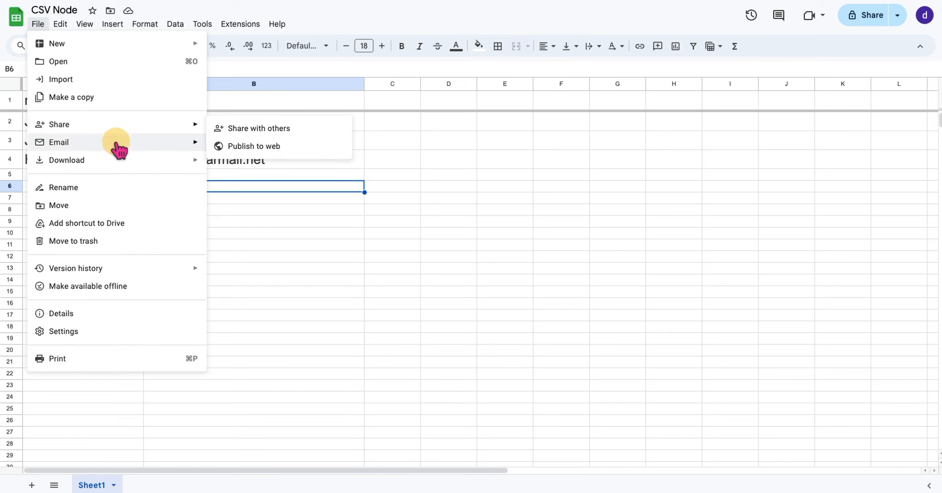
pyautogui.moveTo(115, 164)
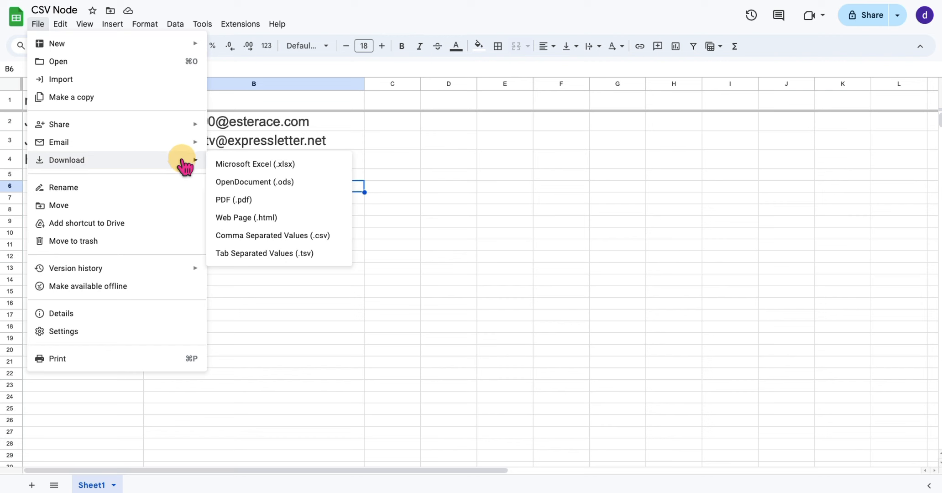
pyautogui.click(258, 237)
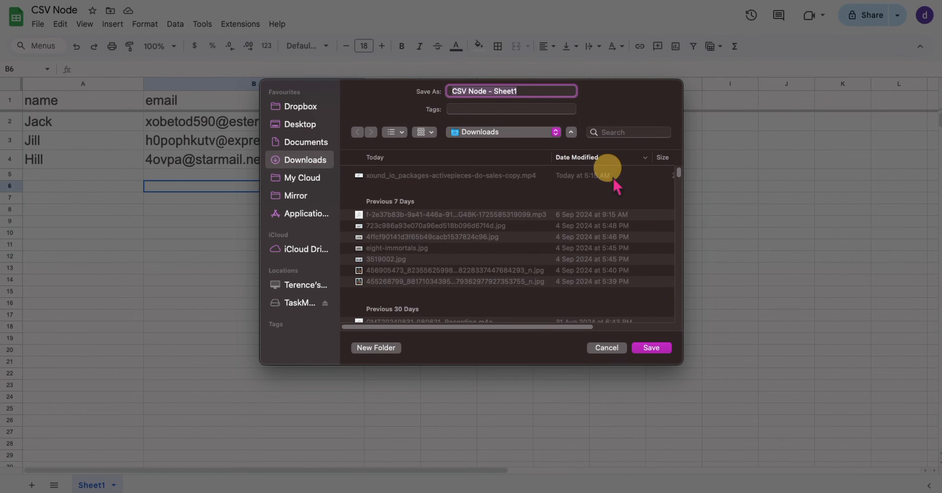
pyautogui.click(651, 348)
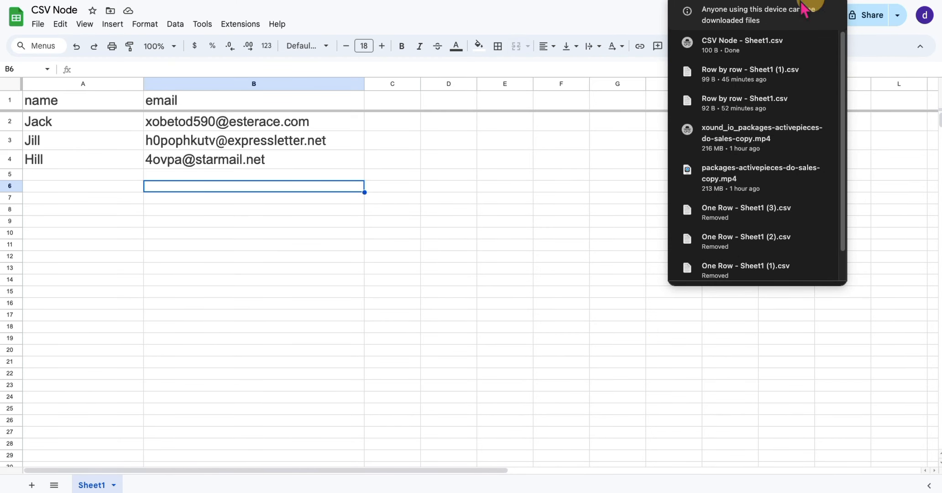
pyautogui.click(463, 199)
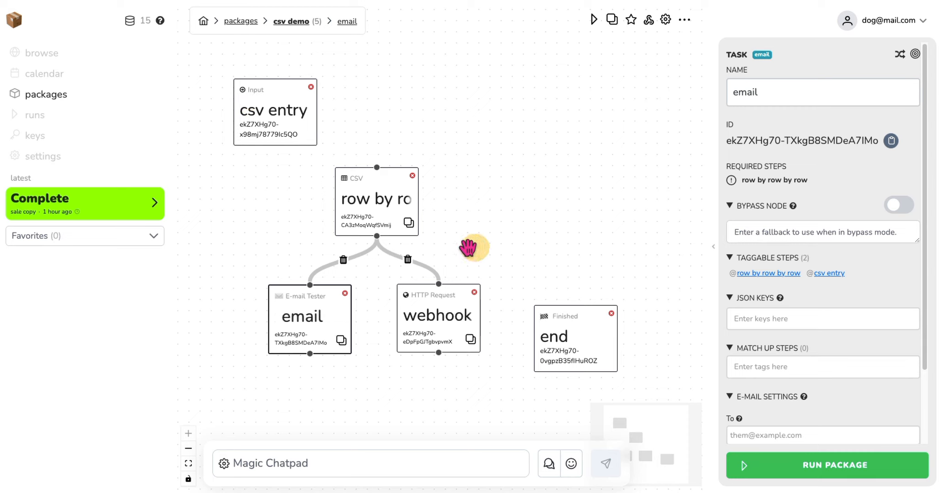
# Step: Back in the package editor, set the csv entry node to a required upload input with file type text/csv
pyautogui.click(284, 116)
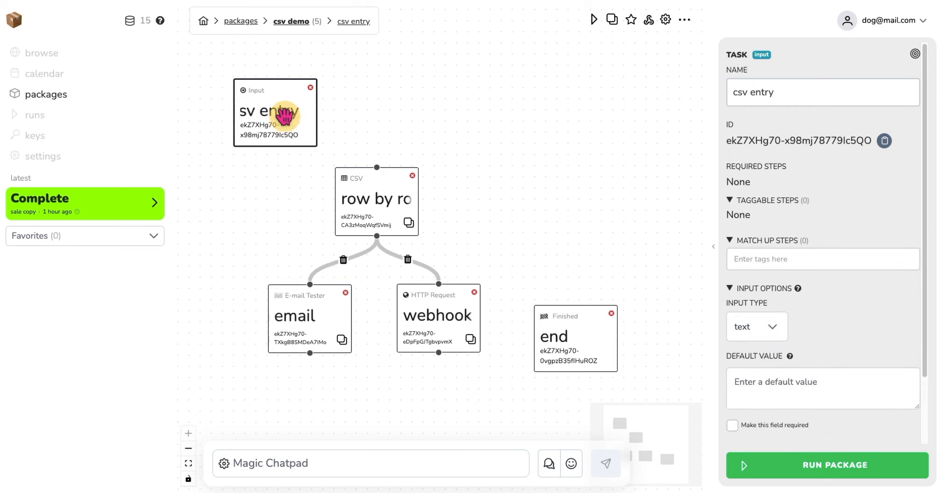
pyautogui.click(774, 332)
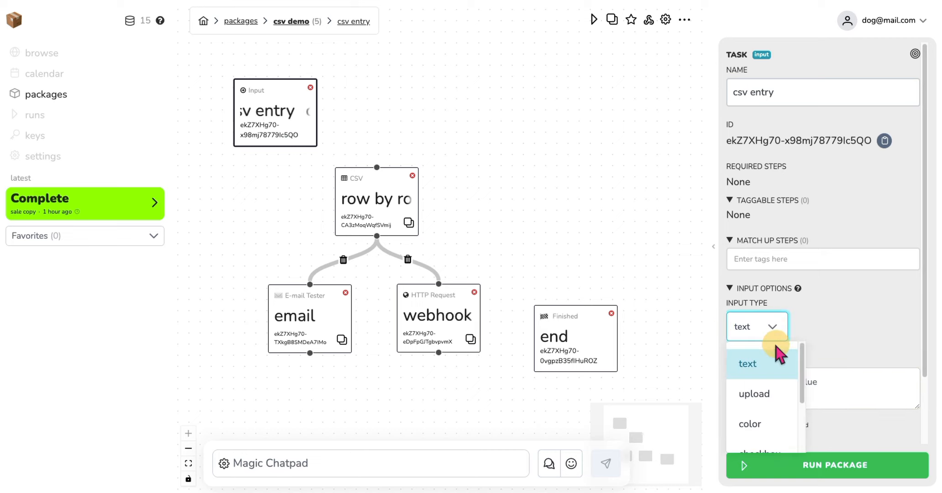
pyautogui.click(771, 395)
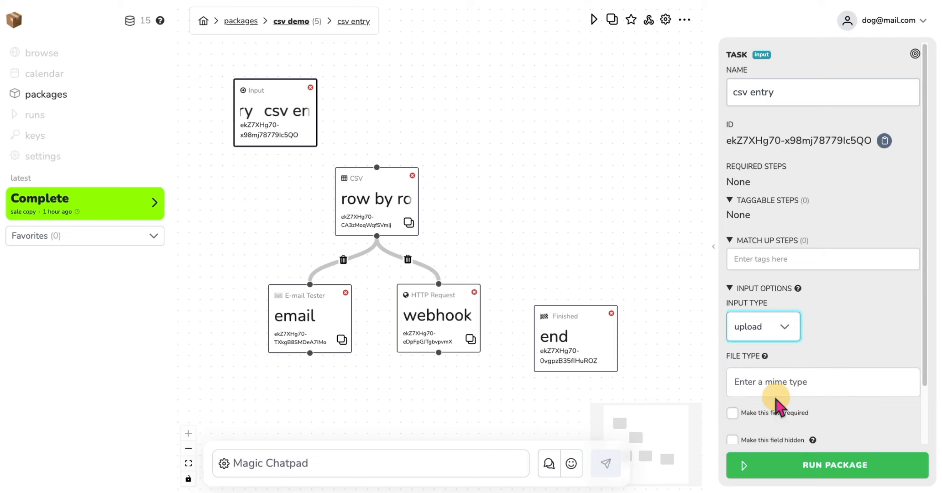
pyautogui.click(809, 382)
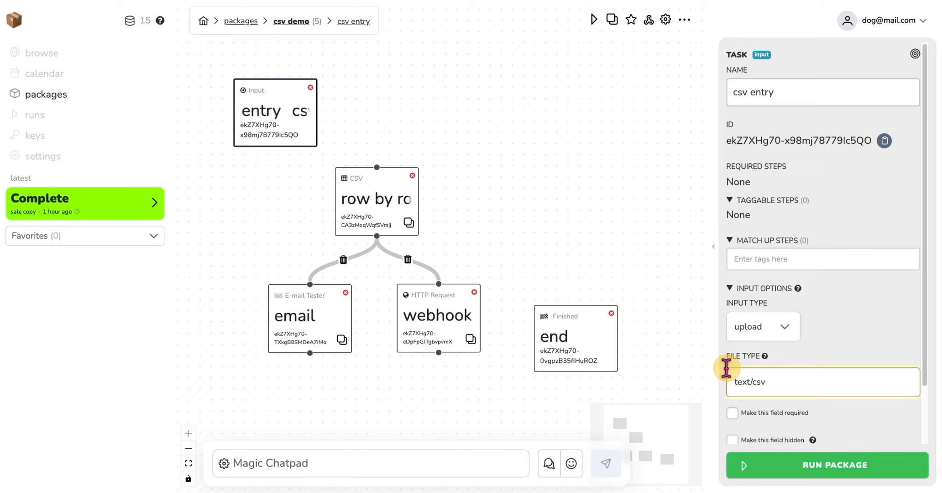
pyautogui.click(732, 412)
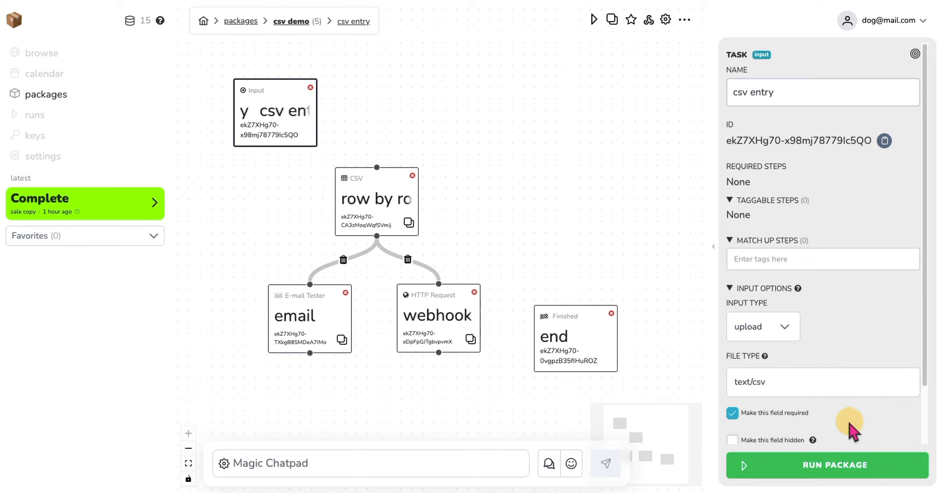
# Step: Add the JSON keys name and email to the row by row by row CSV node
pyautogui.scroll(-2, 865, 416)
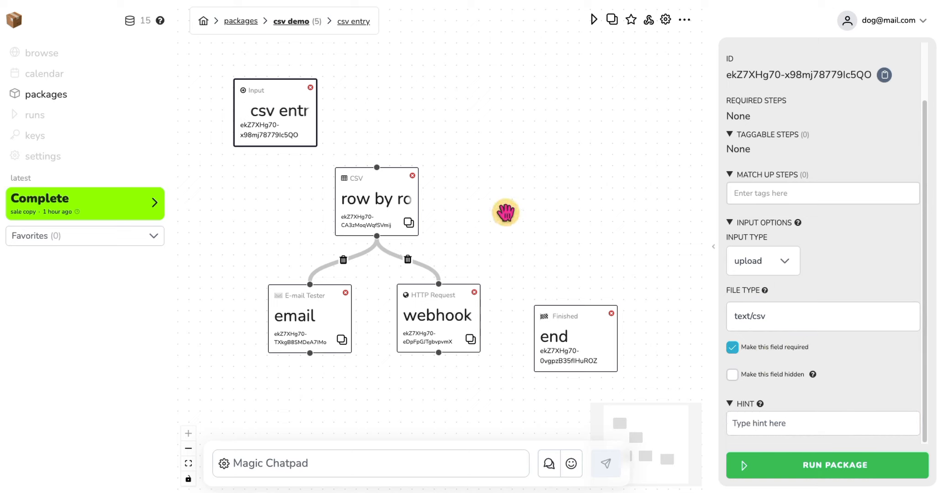
pyautogui.click(389, 199)
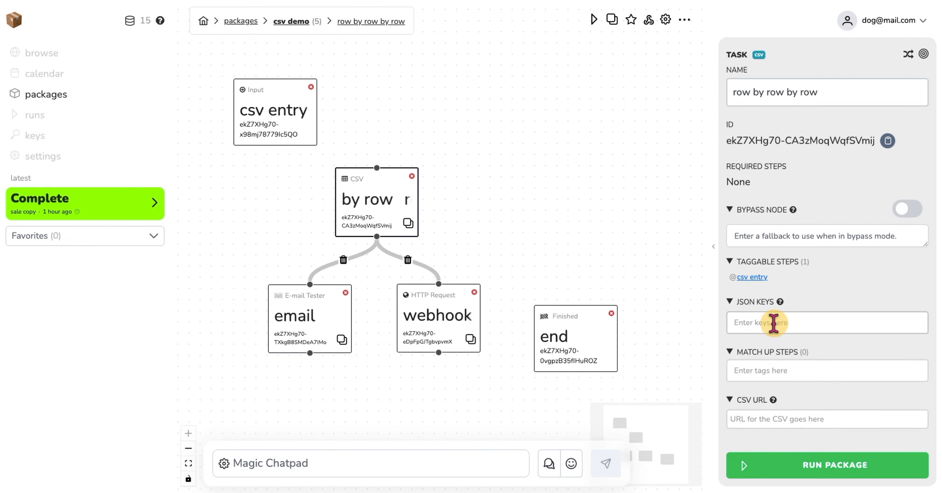
pyautogui.click(773, 323)
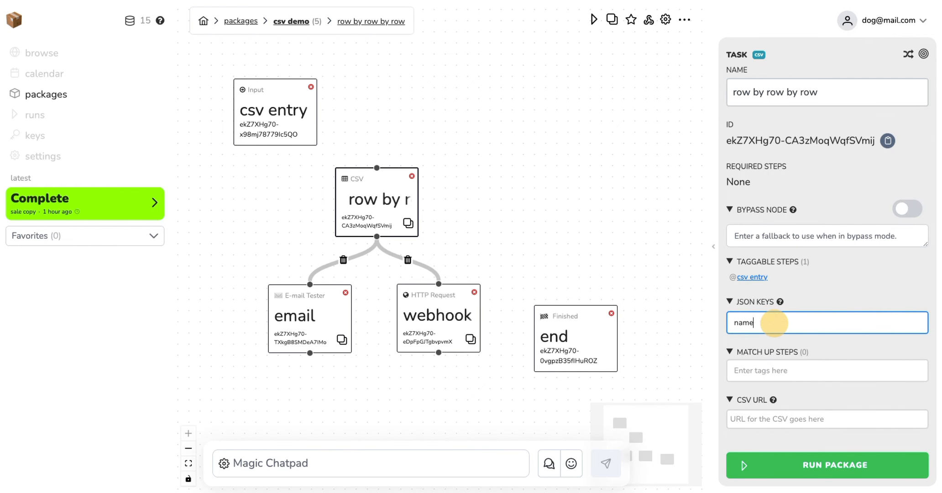
pyautogui.write('name')
pyautogui.press('Return')
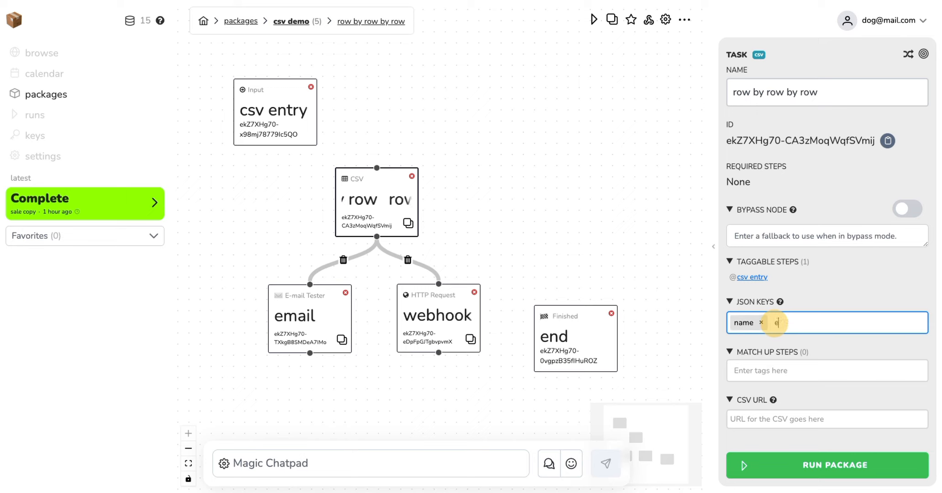
pyautogui.press('Return')
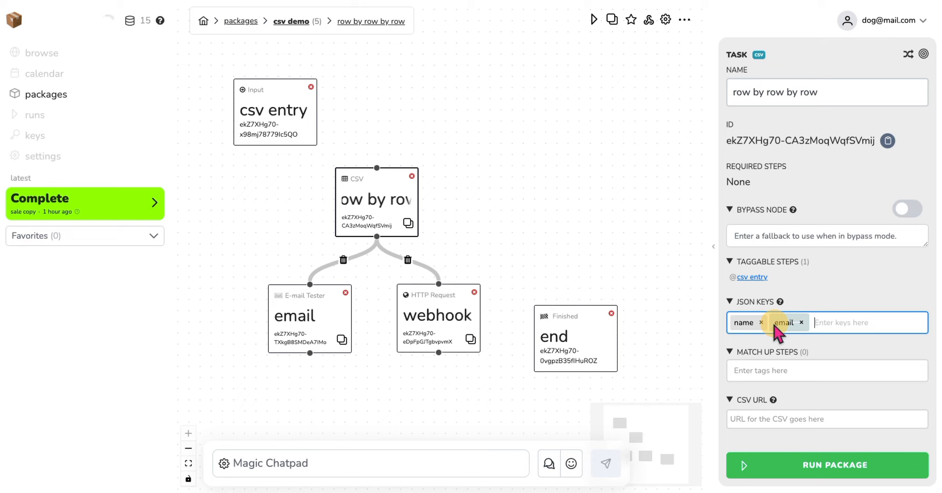
# Step: Set the CSV URL of the row by row by row node to the csv entry tag
pyautogui.click(752, 417)
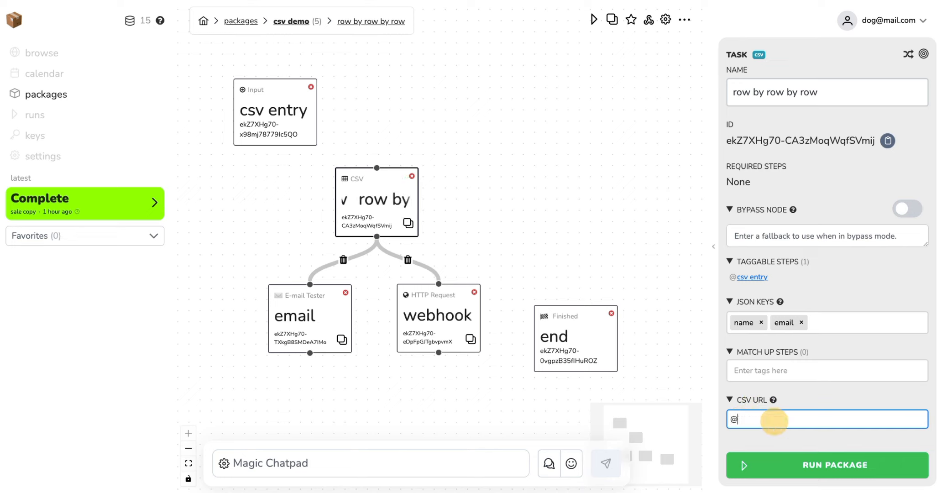
pyautogui.write('c')
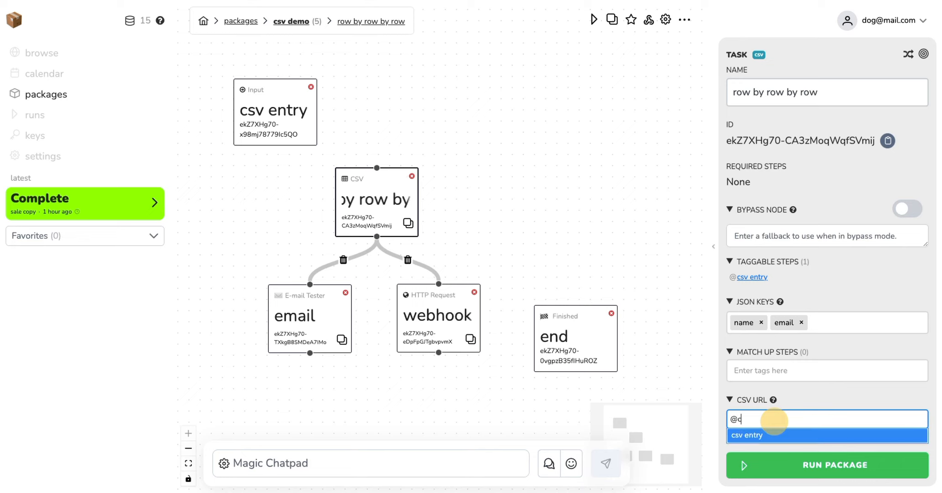
pyautogui.click(776, 437)
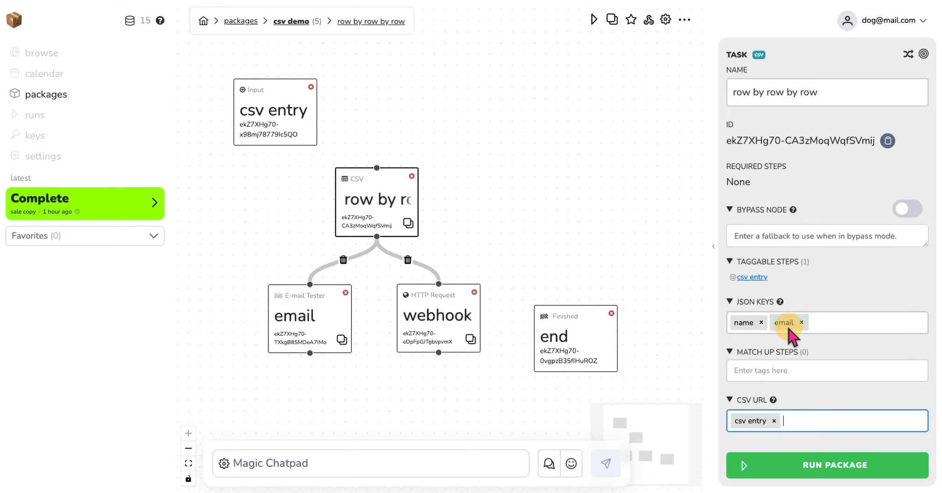
pyautogui.click(844, 294)
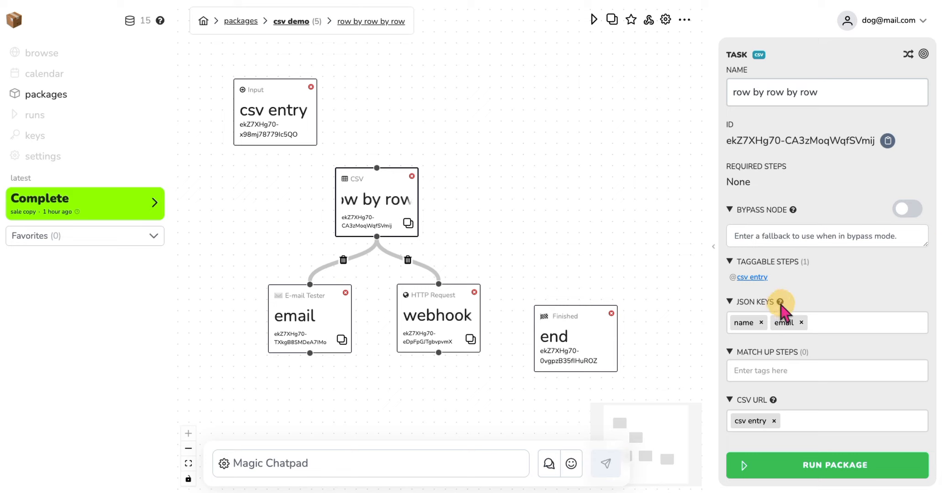
# Step: Add row by row by row as a match up step on the email node
pyautogui.click(314, 313)
pyautogui.click(310, 318)
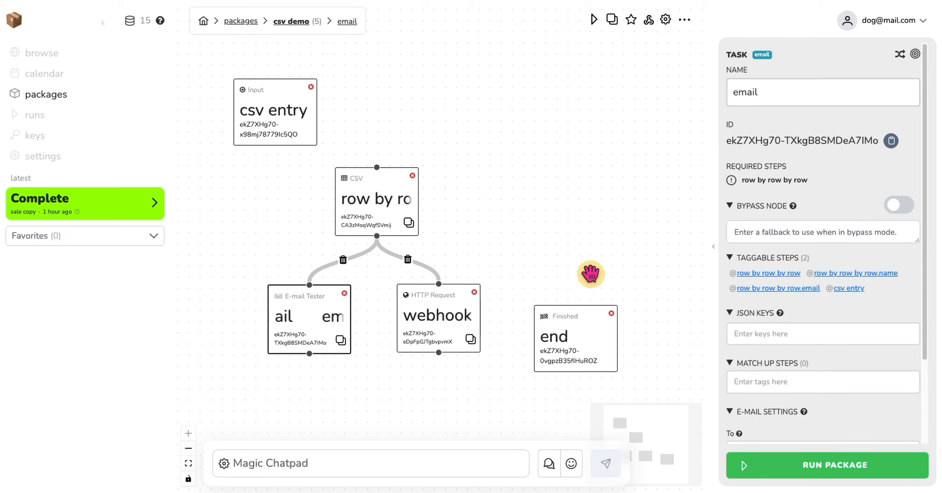
pyautogui.click(749, 340)
pyautogui.click(751, 333)
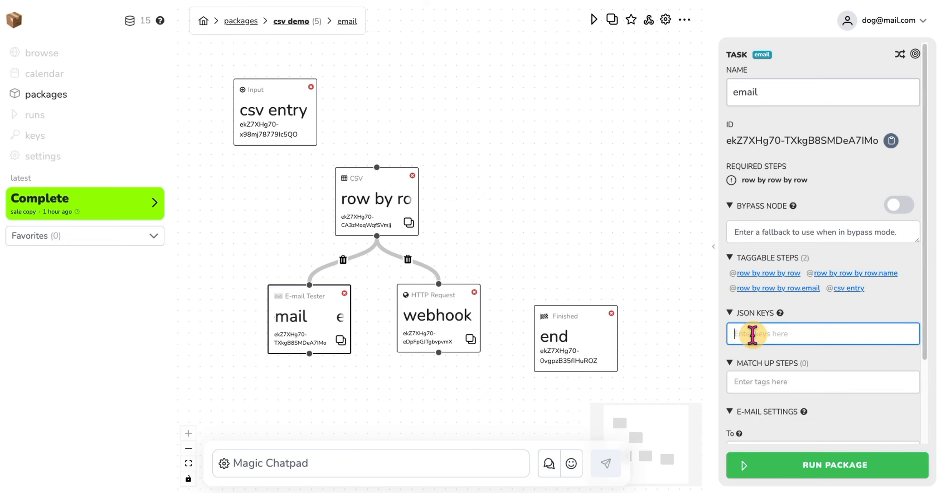
pyautogui.scroll(-3, 762, 301)
pyautogui.click(756, 275)
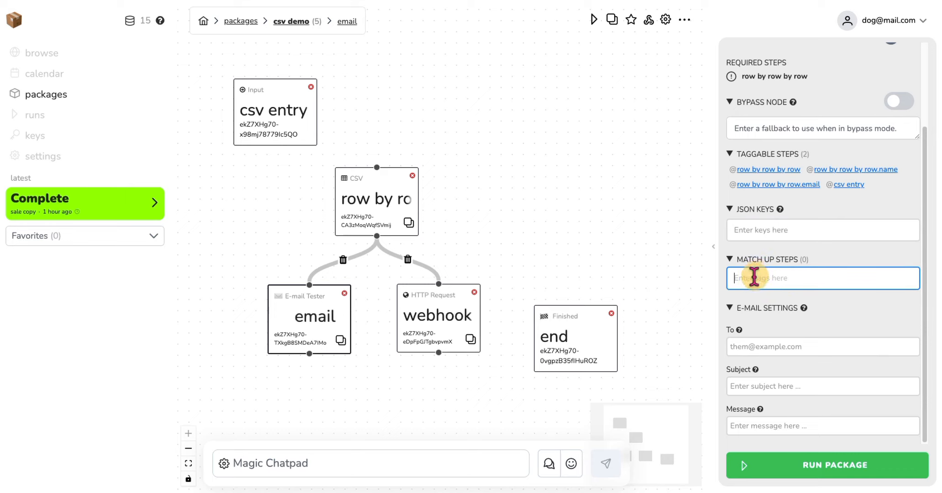
pyautogui.write('c')
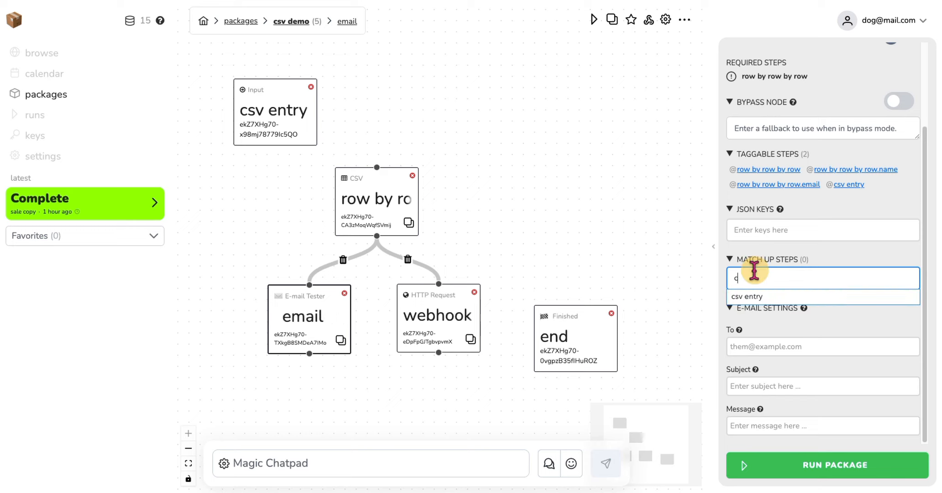
pyautogui.press('BackSpace')
pyautogui.write('ro')
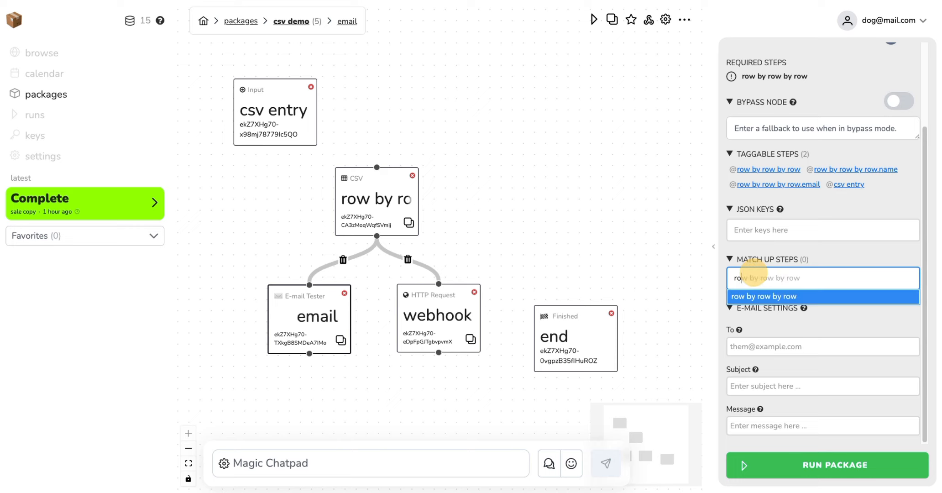
pyautogui.click(771, 297)
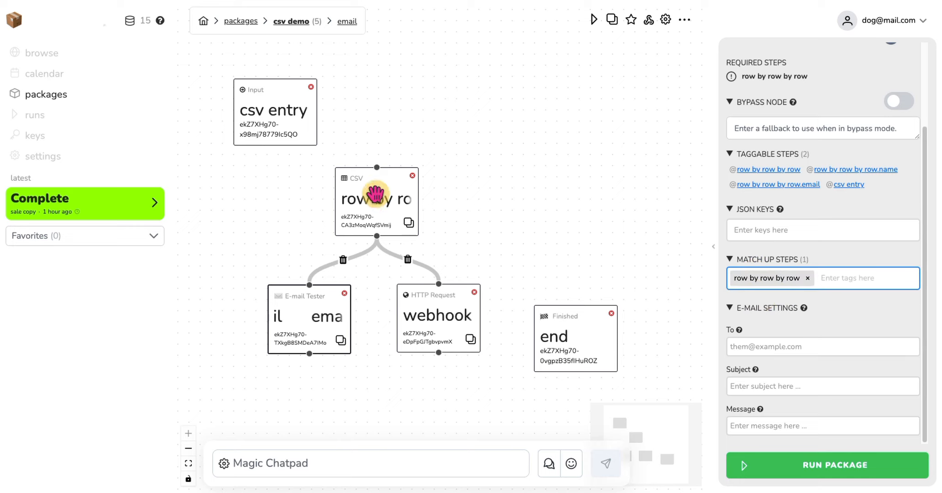
# Step: Add row by row by row as a match up step on the webhook node
pyautogui.moveTo(437, 315); pyautogui.dragTo(440, 316)
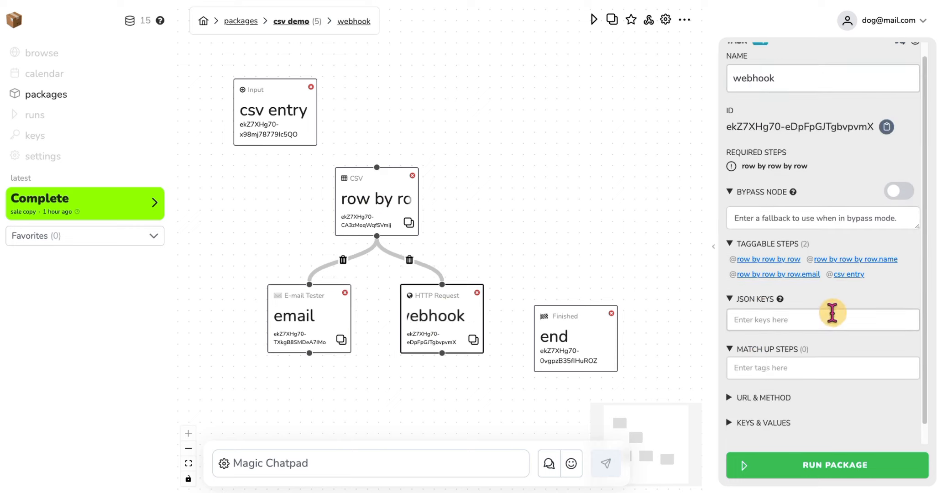
pyautogui.click(337, 317)
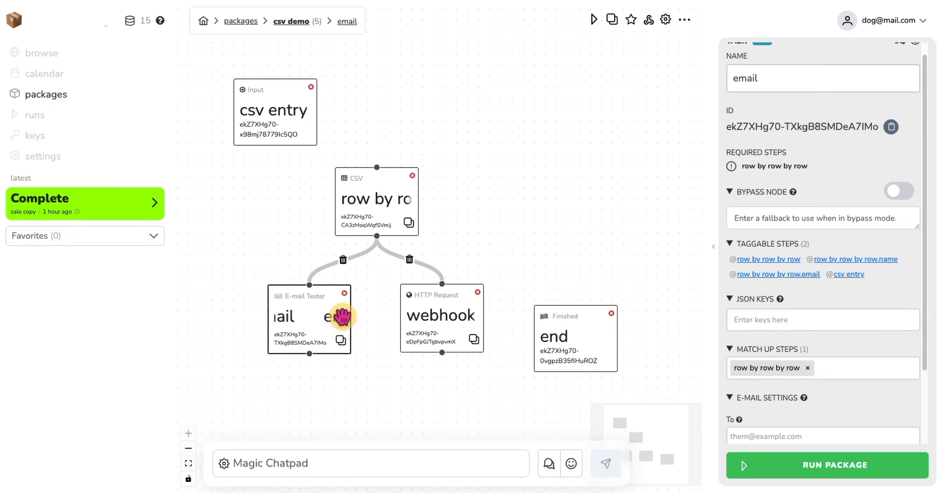
pyautogui.click(442, 320)
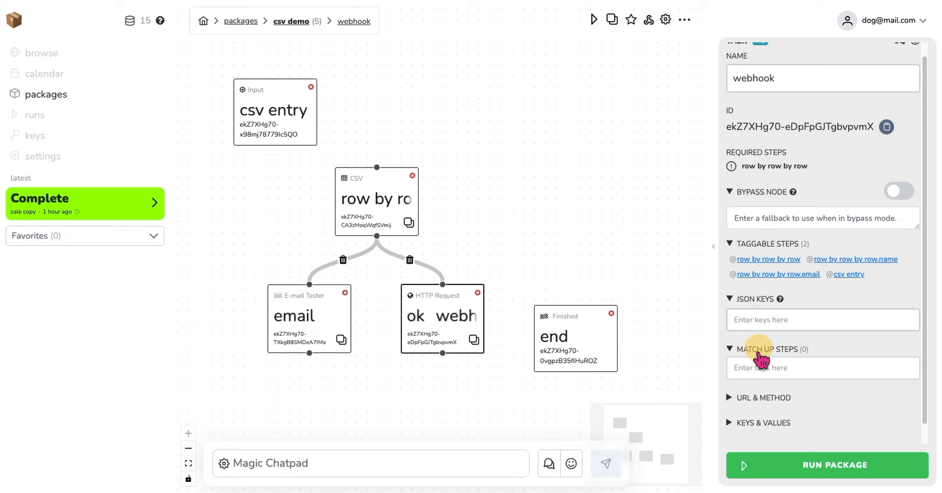
pyautogui.click(756, 369)
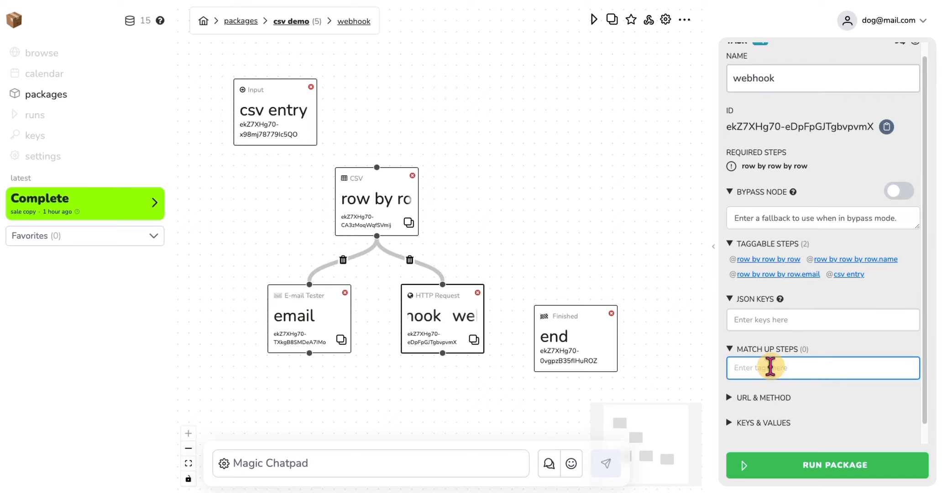
pyautogui.click(770, 367)
pyautogui.write('row')
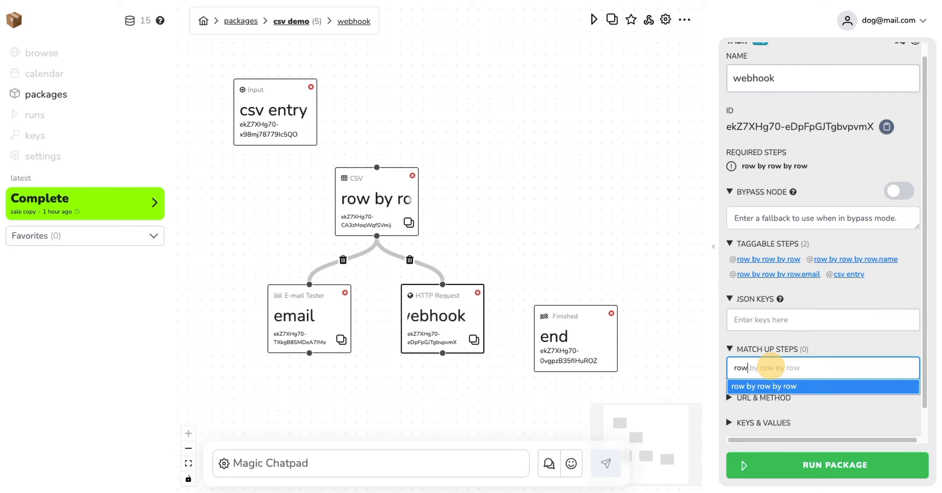
pyautogui.click(780, 386)
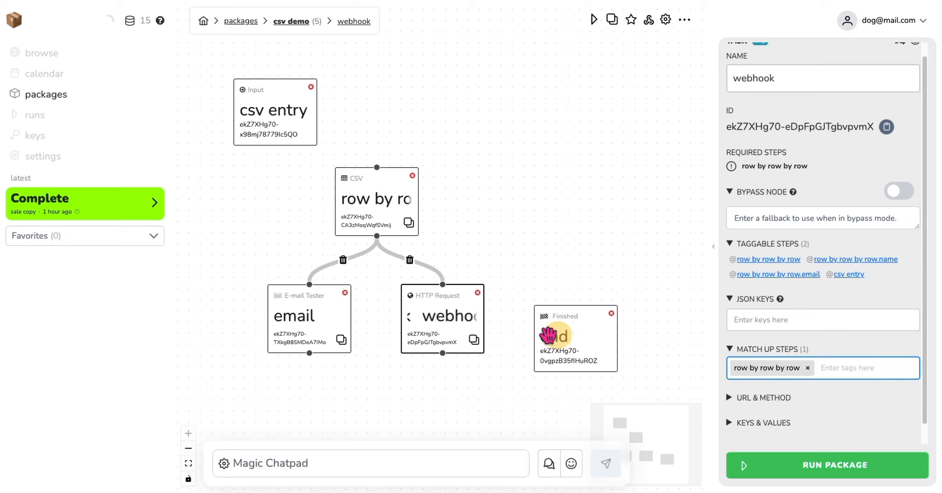
# Step: Set the email node's To recipient to the row by row by row.email tag
pyautogui.click(315, 317)
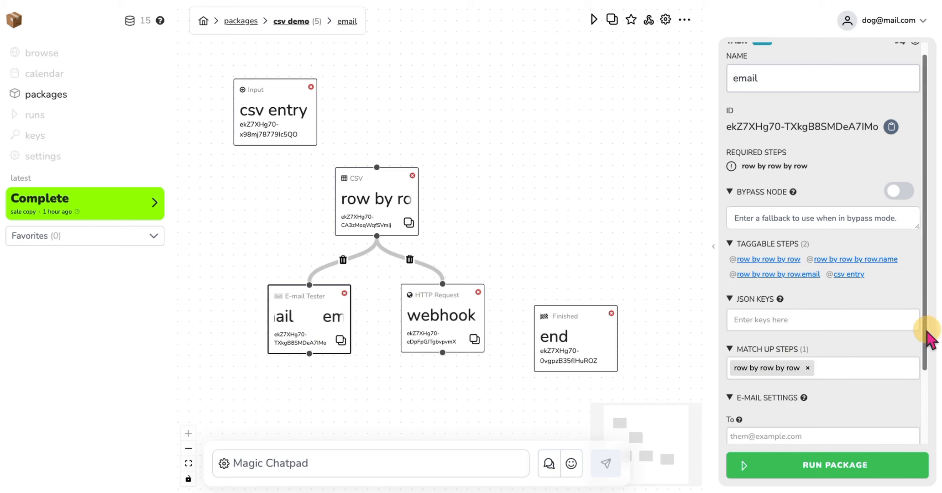
pyautogui.scroll(-2, 854, 343)
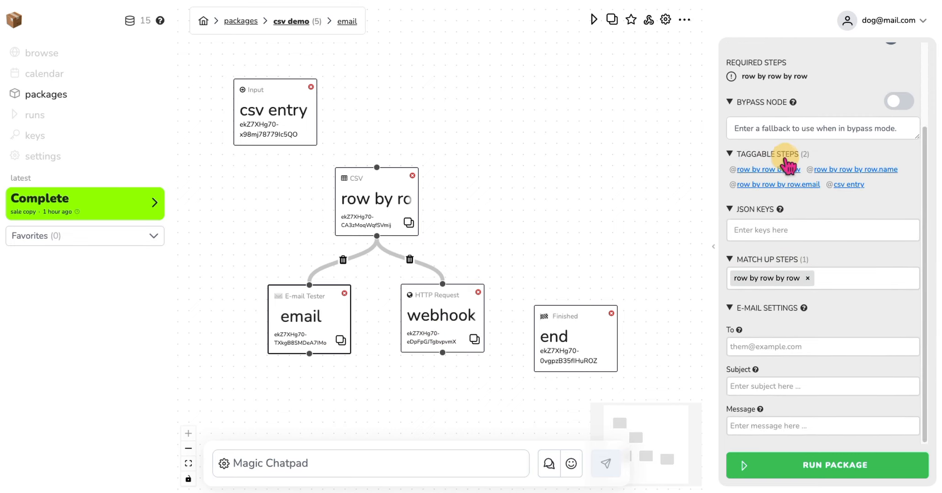
pyautogui.click(372, 196)
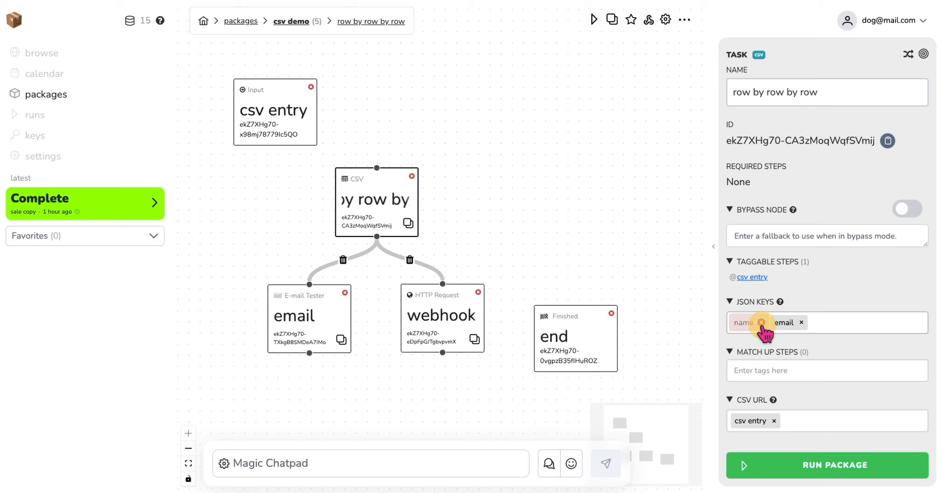
pyautogui.click(304, 315)
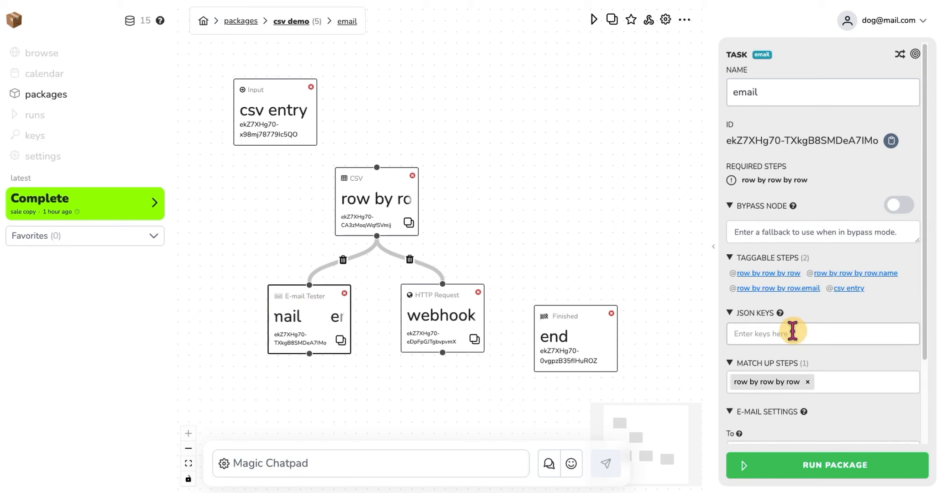
pyautogui.scroll(-3, 811, 382)
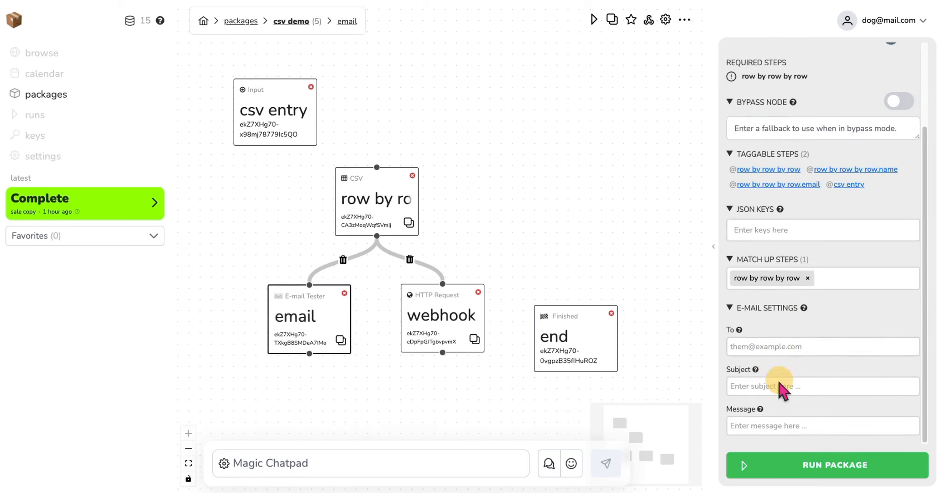
pyautogui.click(755, 349)
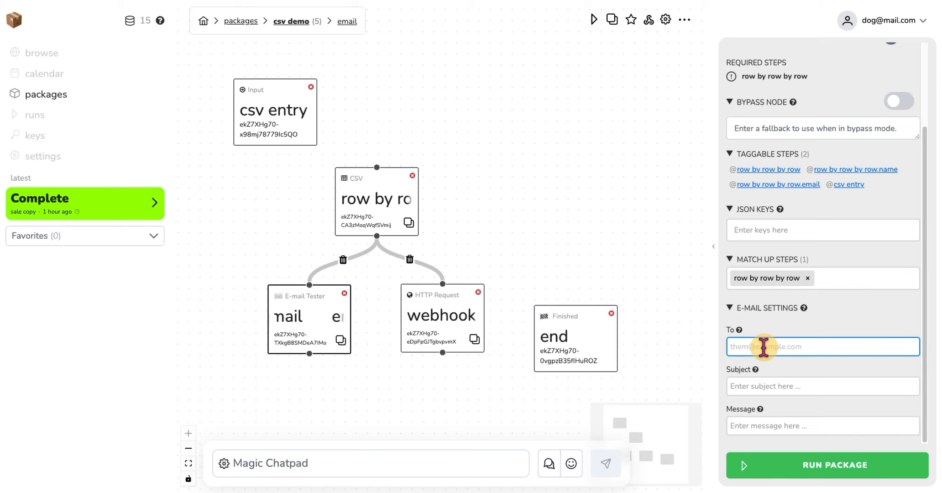
pyautogui.write('@e')
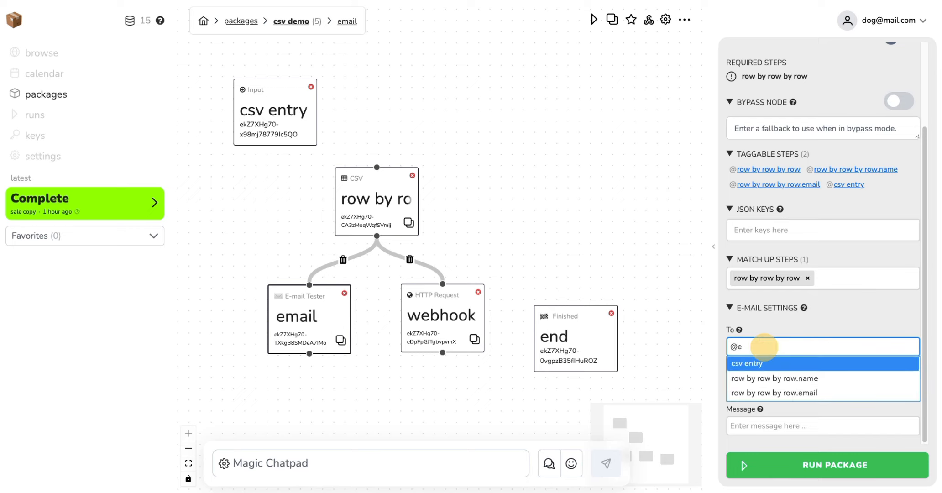
pyautogui.click(805, 395)
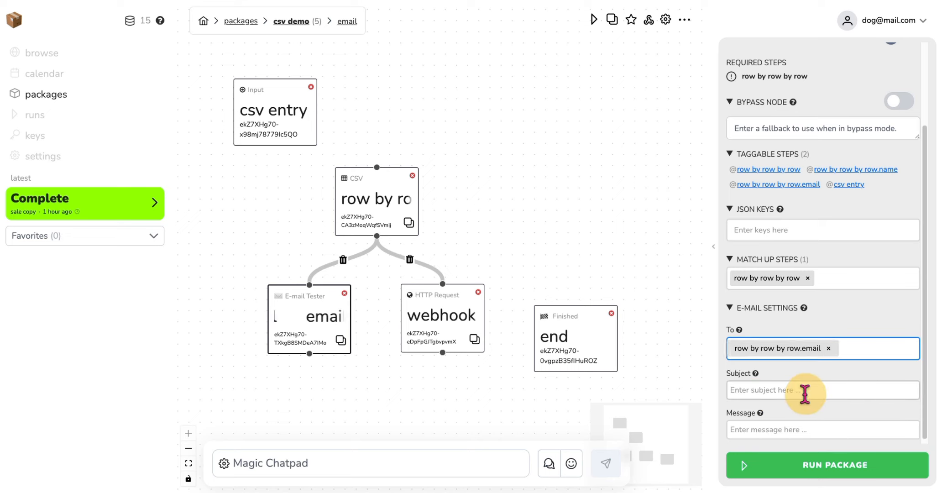
pyautogui.click(773, 390)
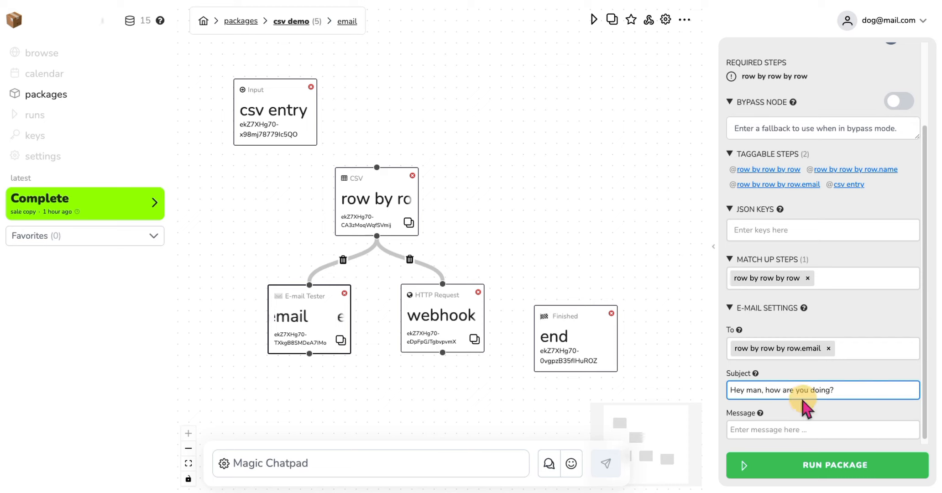
pyautogui.scroll(-1, 798, 433)
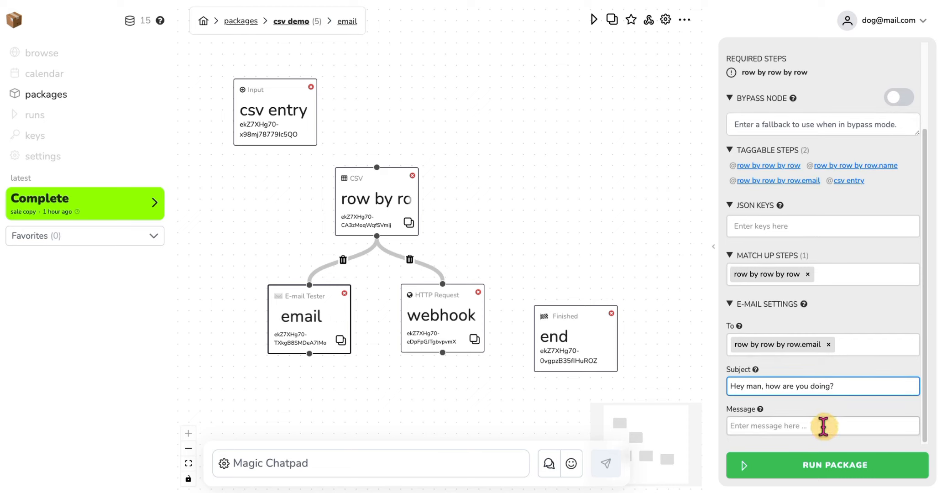
pyautogui.click(760, 387)
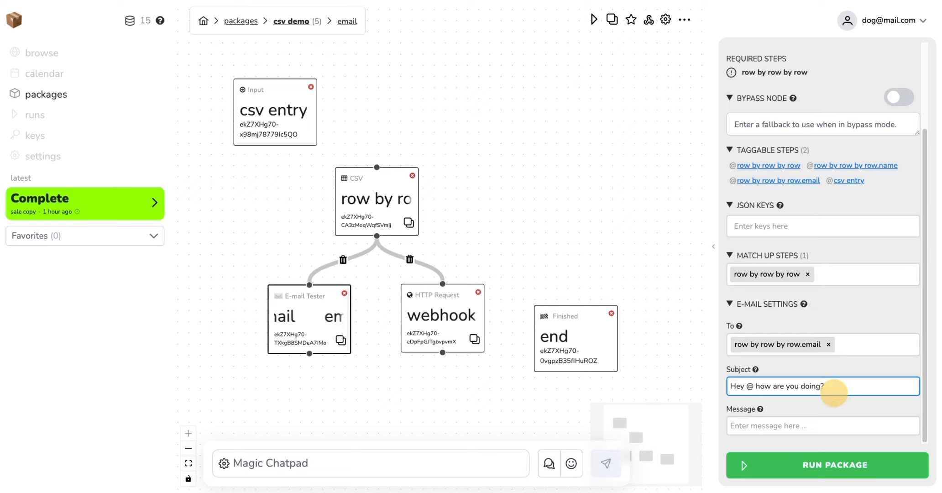
pyautogui.write('@n')
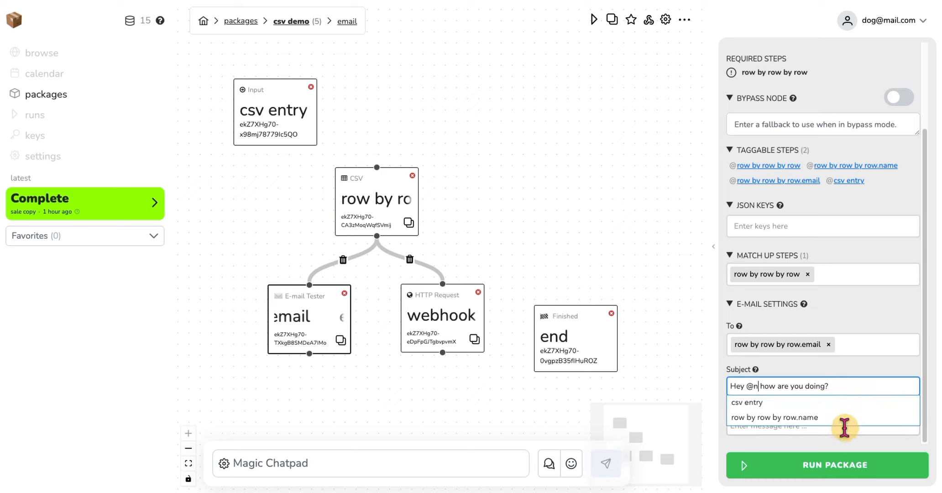
pyautogui.click(844, 422)
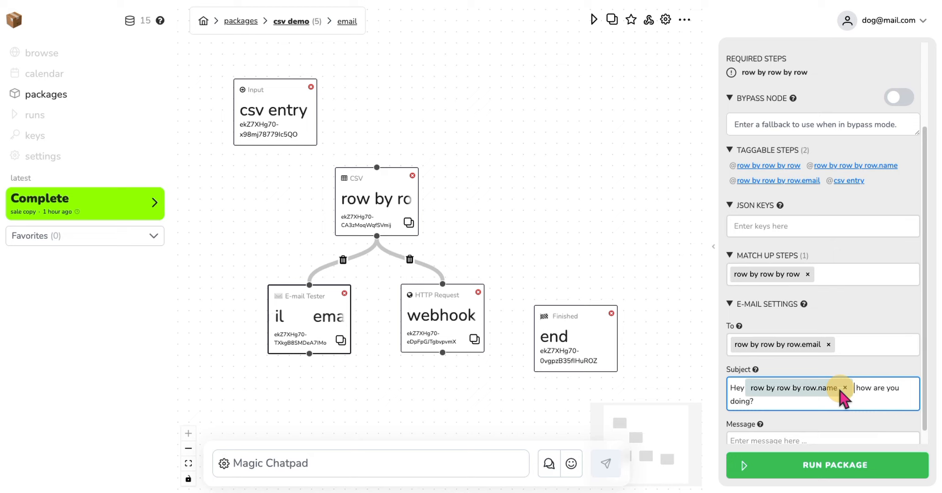
pyautogui.scroll(-1, 811, 439)
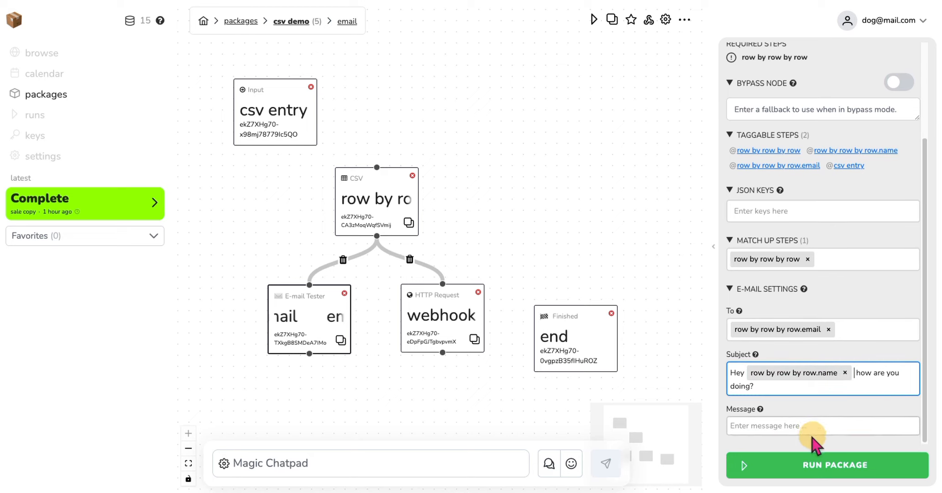
# Step: Set the email node's message to "This is a test. Do not panic."
pyautogui.click(821, 425)
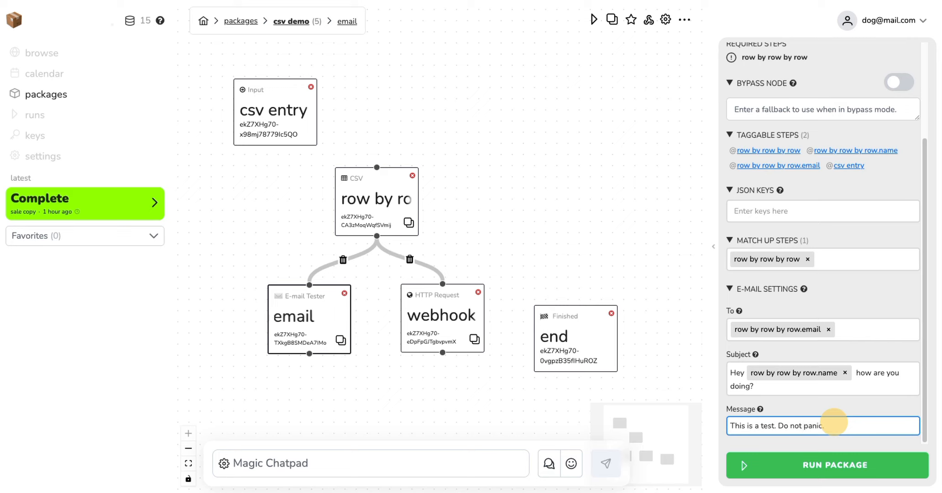
pyautogui.click(629, 232)
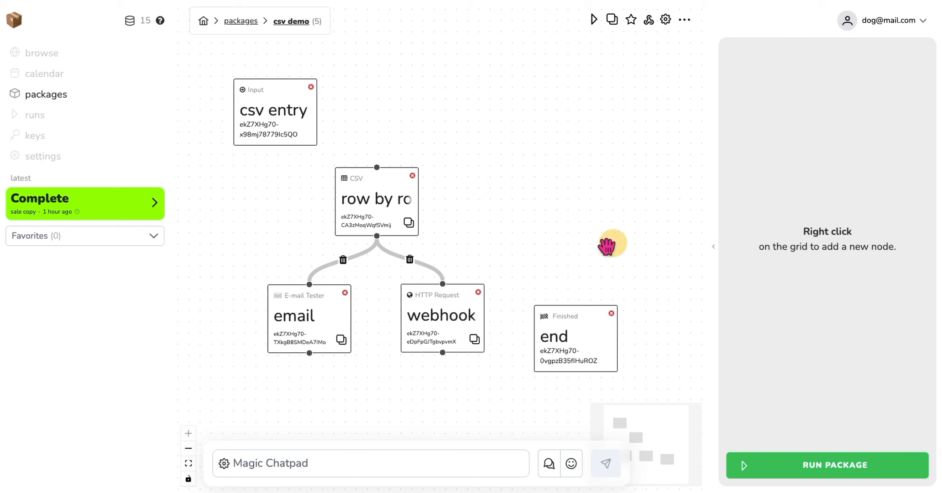
# Step: Set the end node's template to the email tag and move the node level with the webhook node
pyautogui.click(569, 335)
pyautogui.click(800, 360)
pyautogui.scroll(-1, 810, 367)
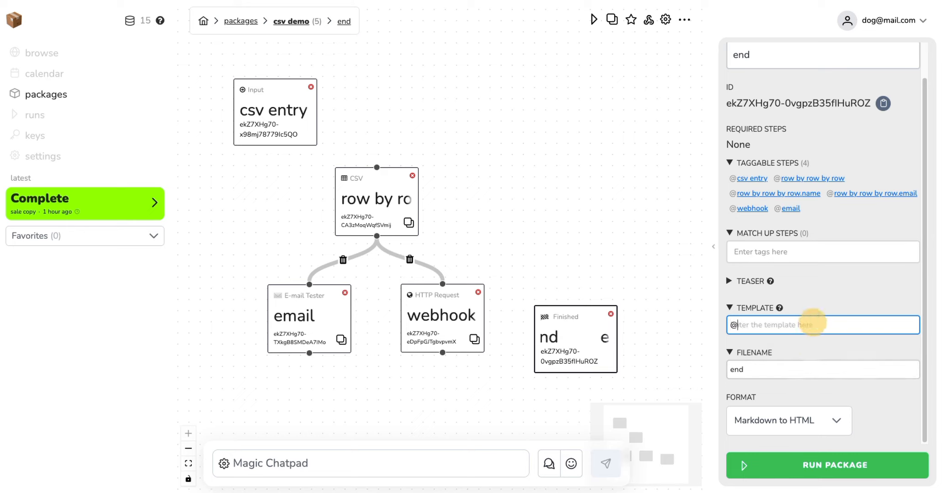
pyautogui.write('@emai')
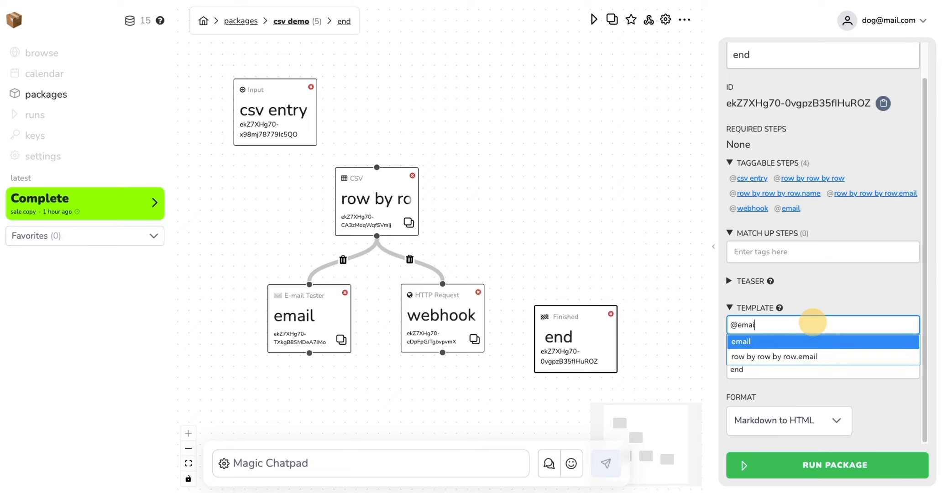
pyautogui.click(809, 341)
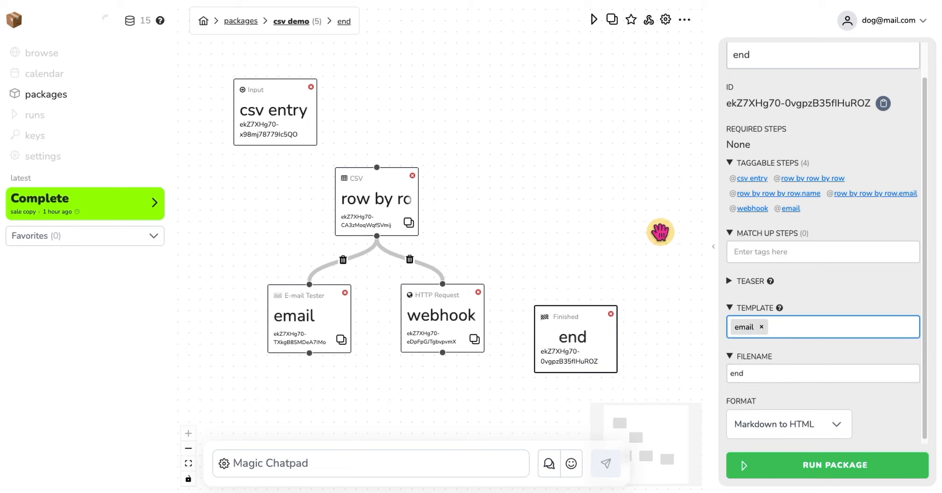
pyautogui.moveTo(588, 334); pyautogui.dragTo(595, 312)
pyautogui.click(533, 189)
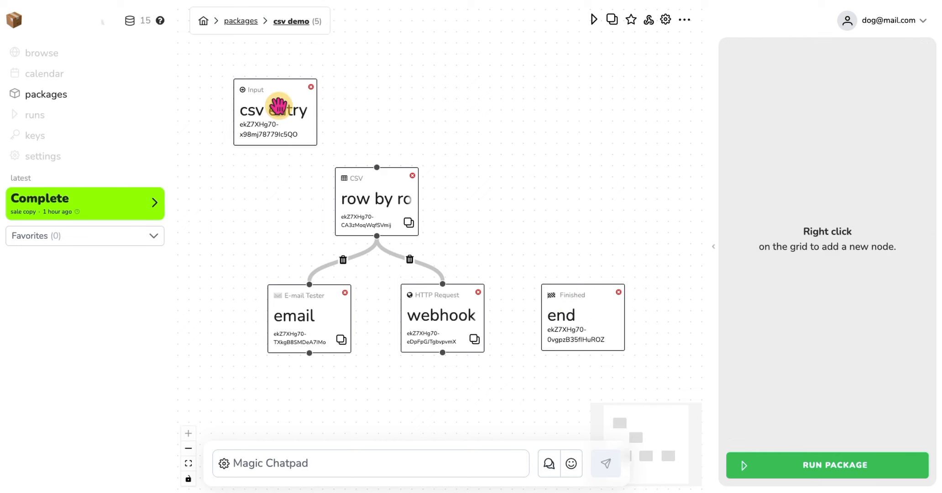
# Step: Open the webhook node's settings and expand its URL & Method and Keys & Values sections
pyautogui.click(440, 320)
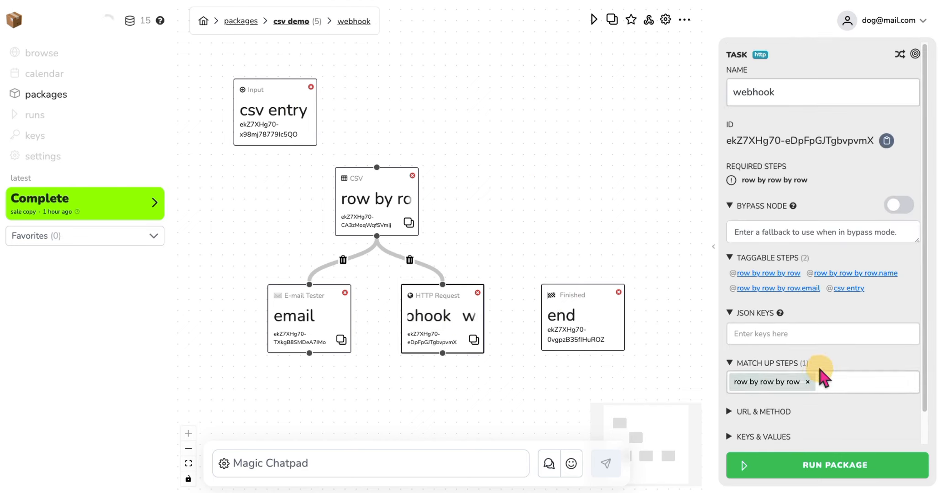
pyautogui.scroll(-1, 824, 375)
pyautogui.click(736, 379)
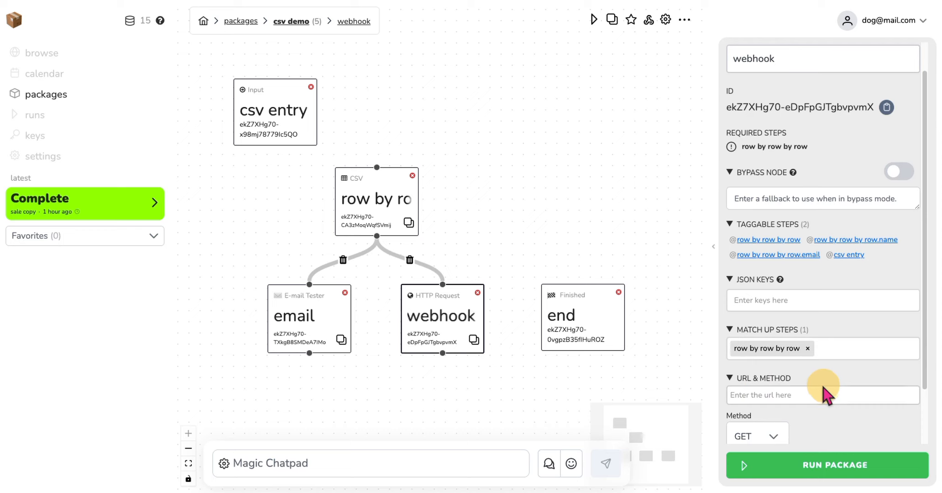
pyautogui.scroll(-2, 826, 395)
pyautogui.click(732, 404)
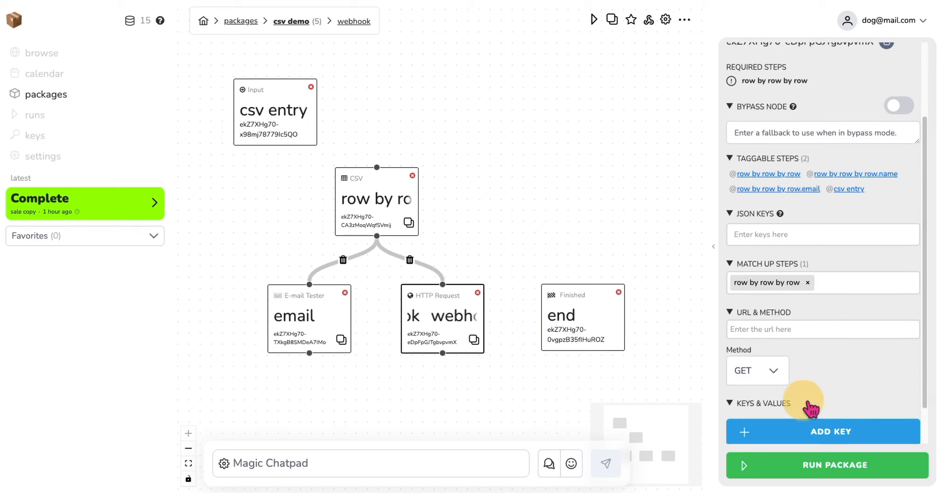
pyautogui.scroll(-1, 814, 403)
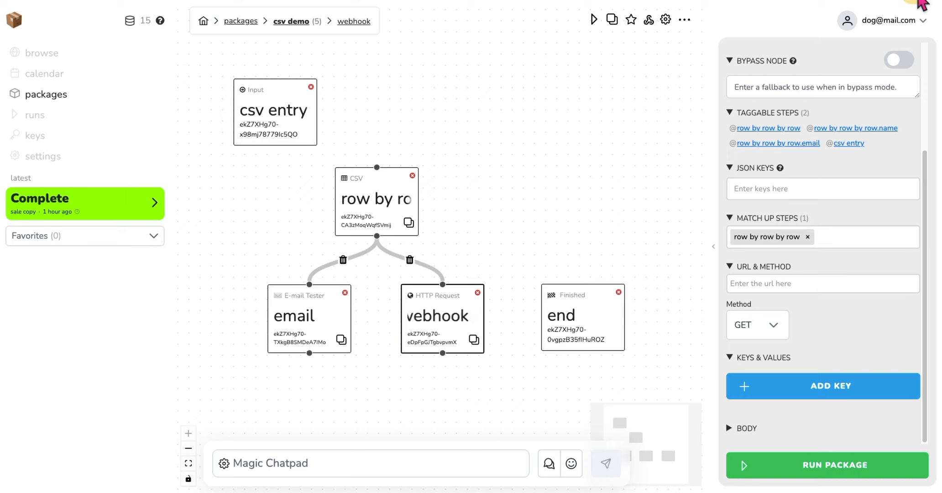
# Step: Open webhook.is in a new browser tab, go to its test webhook page and copy the callback URL
pyautogui.press('super+t')
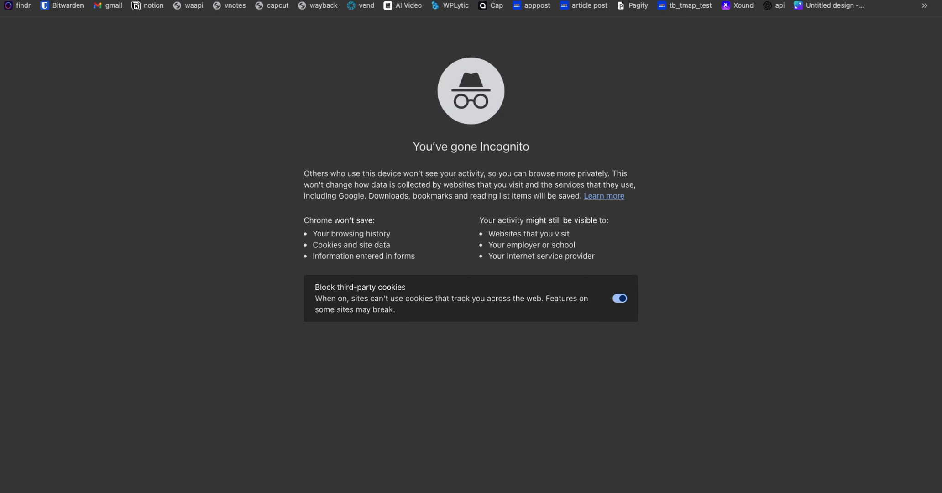
pyautogui.write('webhook/i')
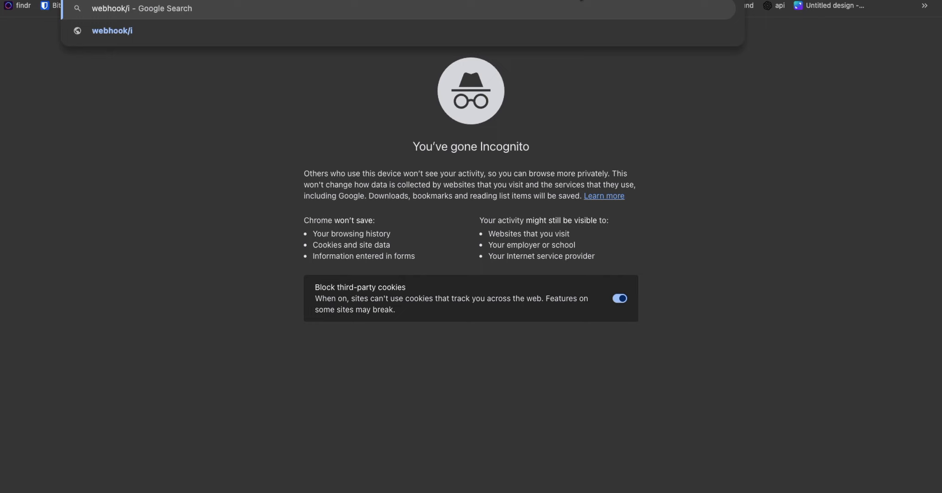
pyautogui.press('BackSpace')
pyautogui.write('.is')
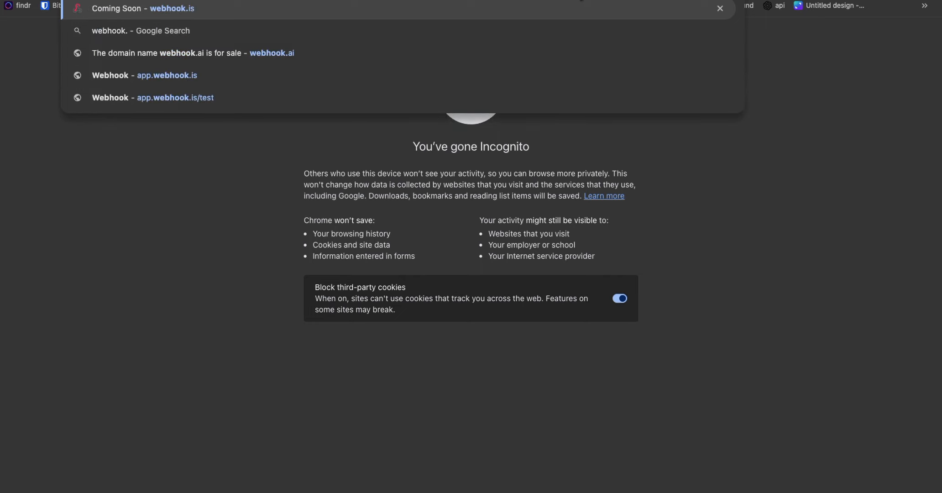
pyautogui.press('Return')
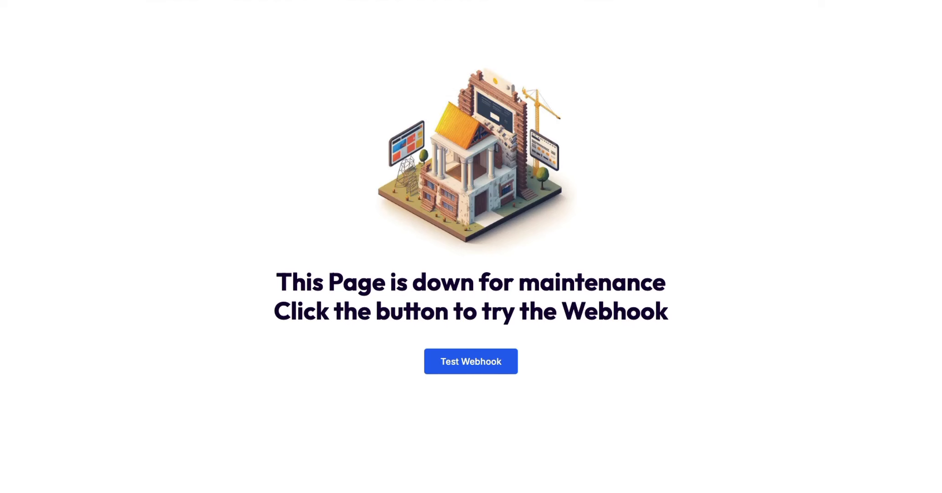
pyautogui.click(499, 359)
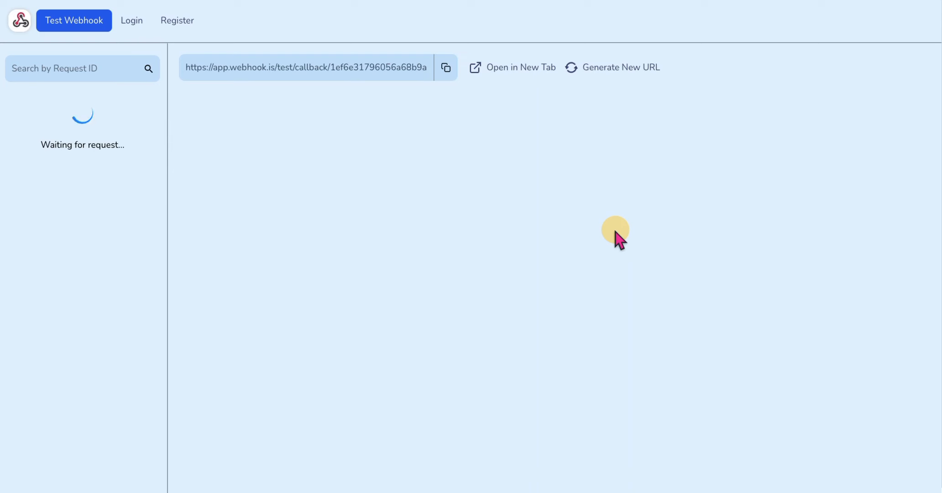
pyautogui.click(446, 68)
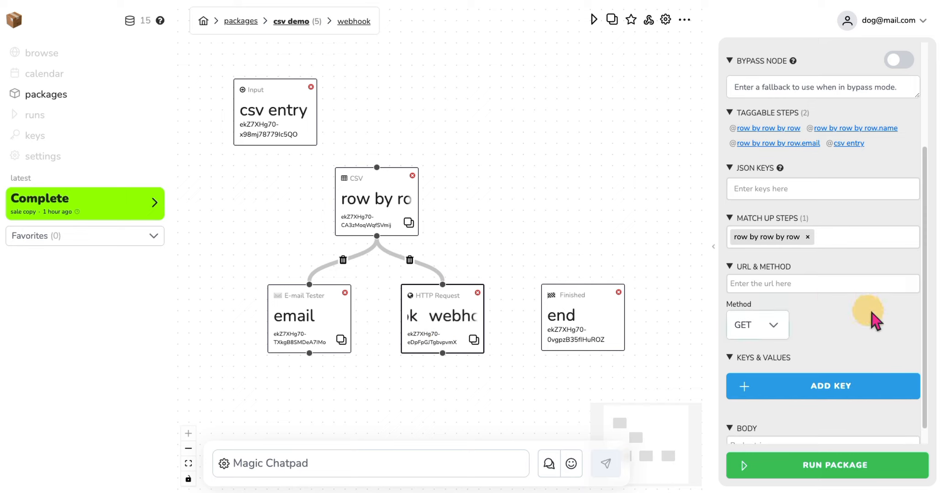
# Step: Return to the csv demo package, paste the copied callback URL into the webhook node and set its method to POST
pyautogui.click(782, 282)
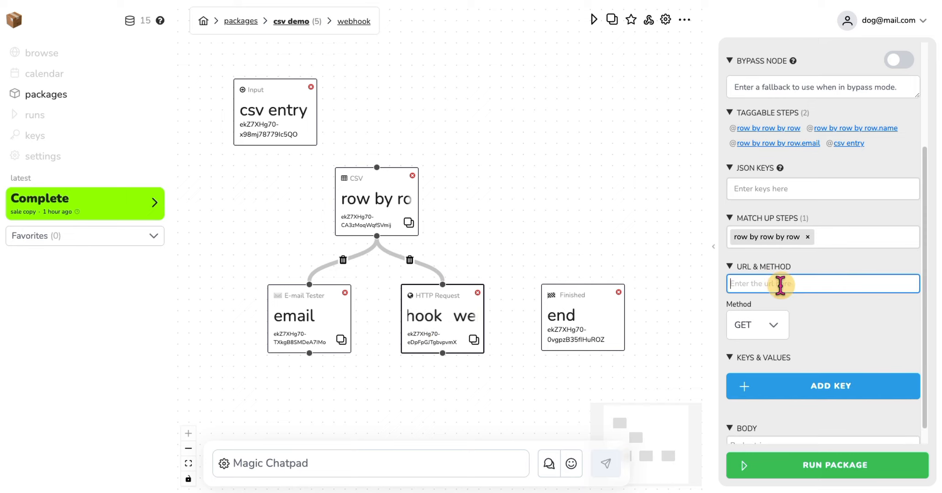
pyautogui.hotkey('ctrl', 'v')
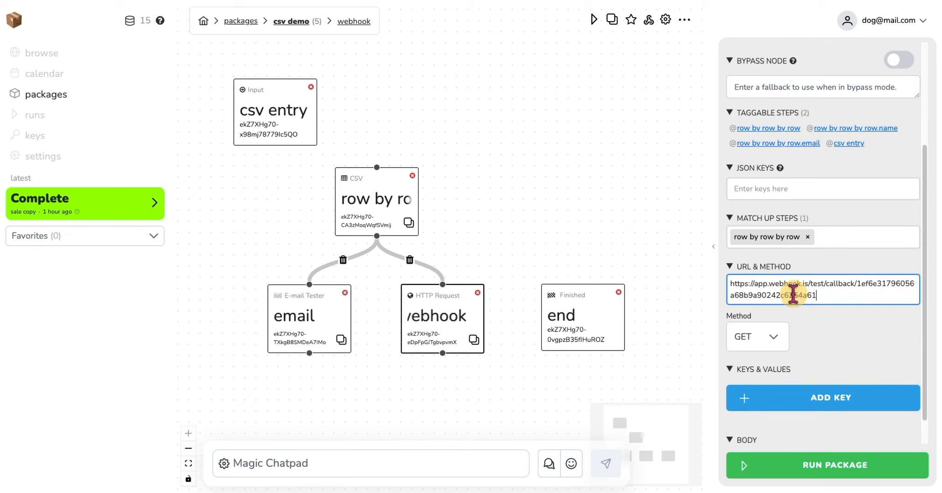
pyautogui.click(765, 335)
pyautogui.click(772, 401)
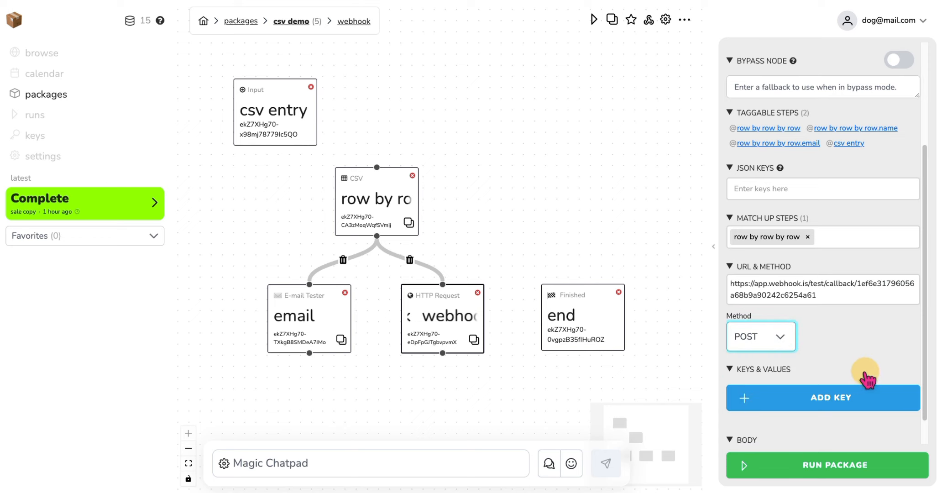
pyautogui.scroll(-1, 865, 377)
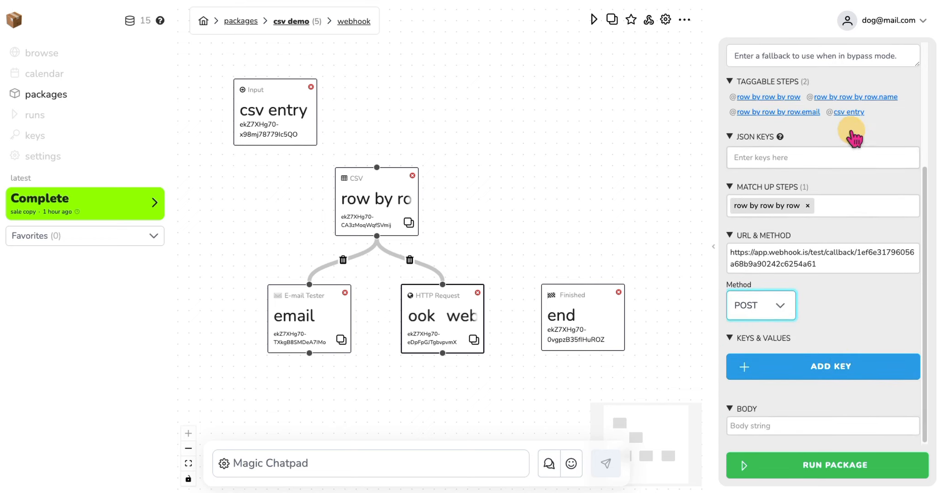
# Step: Check the row by row by row node's JSON keys, and add and expand a new key on the webhook node
pyautogui.click(329, 215)
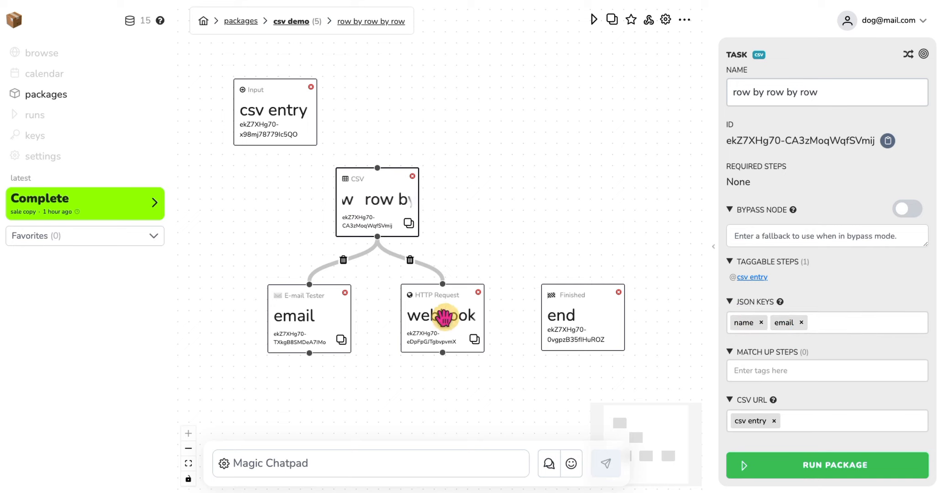
pyautogui.click(467, 304)
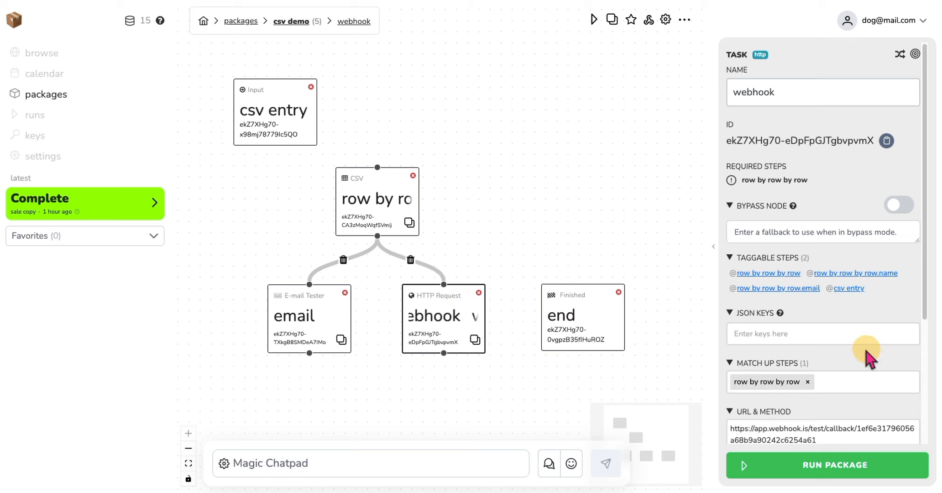
pyautogui.scroll(-1, 863, 352)
pyautogui.scroll(-2, 863, 350)
pyautogui.scroll(-3, 830, 376)
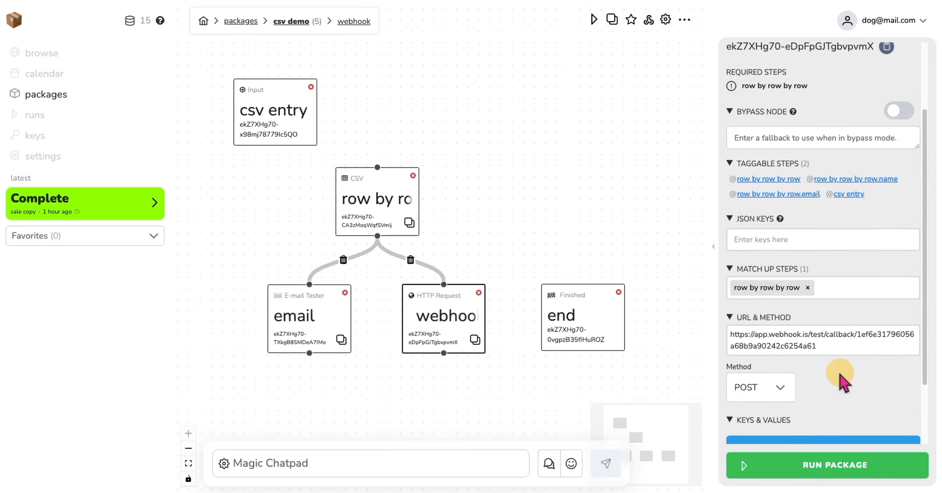
pyautogui.click(840, 367)
pyautogui.scroll(-2, 816, 380)
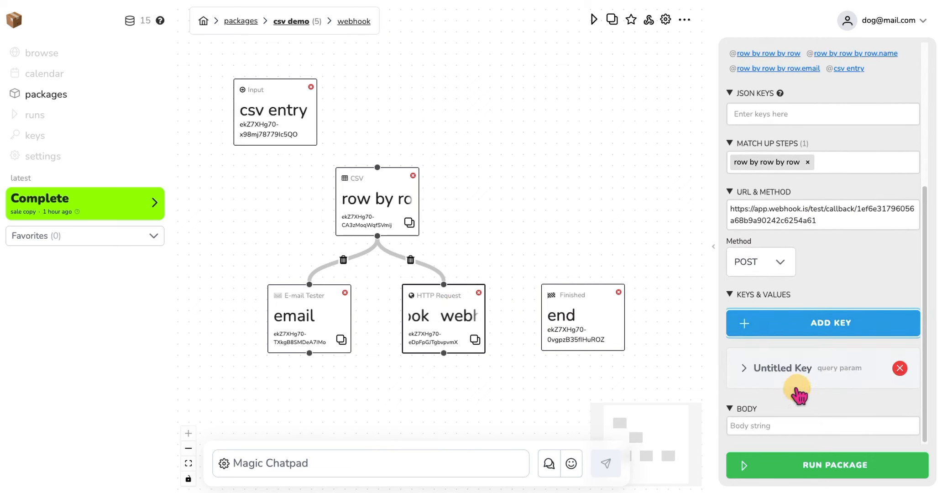
pyautogui.click(783, 370)
pyautogui.scroll(-2, 798, 374)
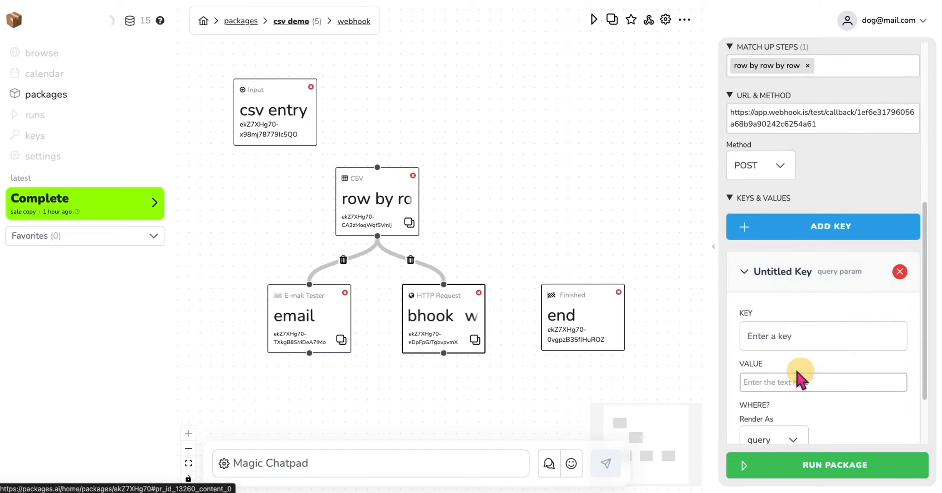
# Step: Name the new webhook key "name", set its value to the row by row by row.name tag and render it as body
pyautogui.click(787, 343)
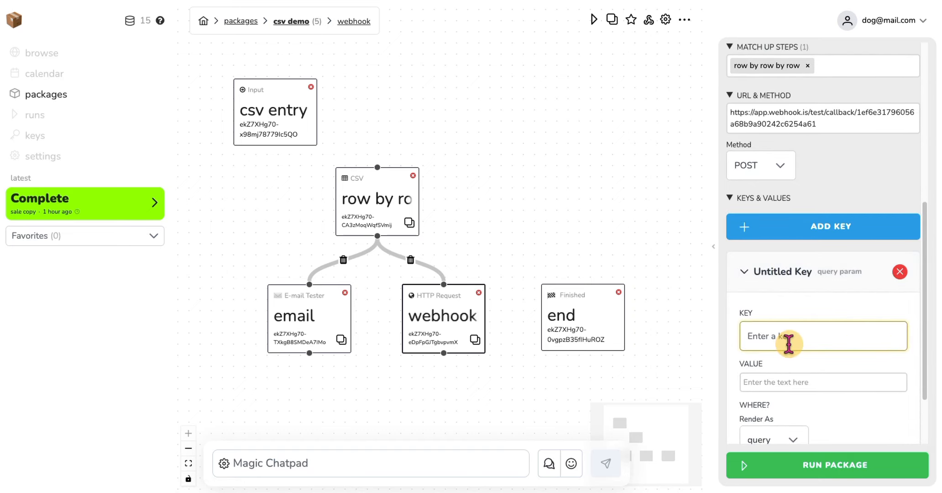
pyautogui.click(804, 383)
pyautogui.write('@n')
pyautogui.click(817, 413)
pyautogui.scroll(-2, 858, 396)
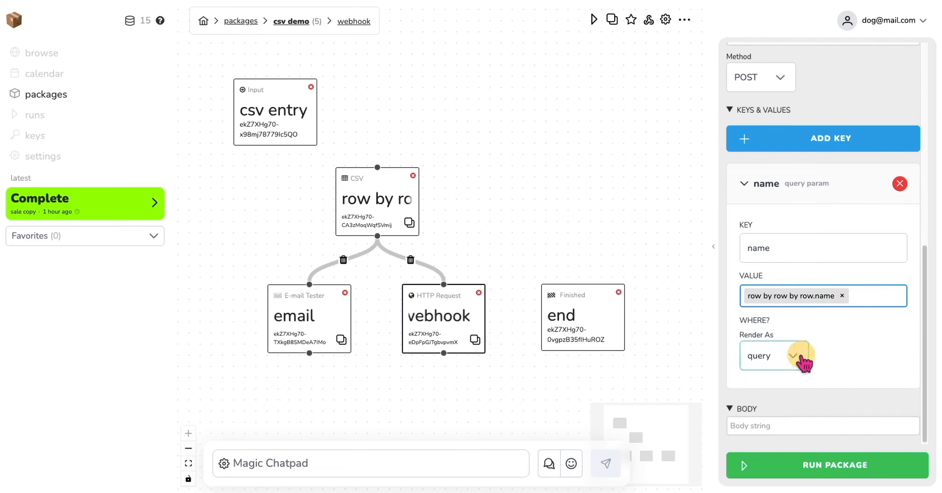
pyautogui.click(799, 357)
pyautogui.click(783, 425)
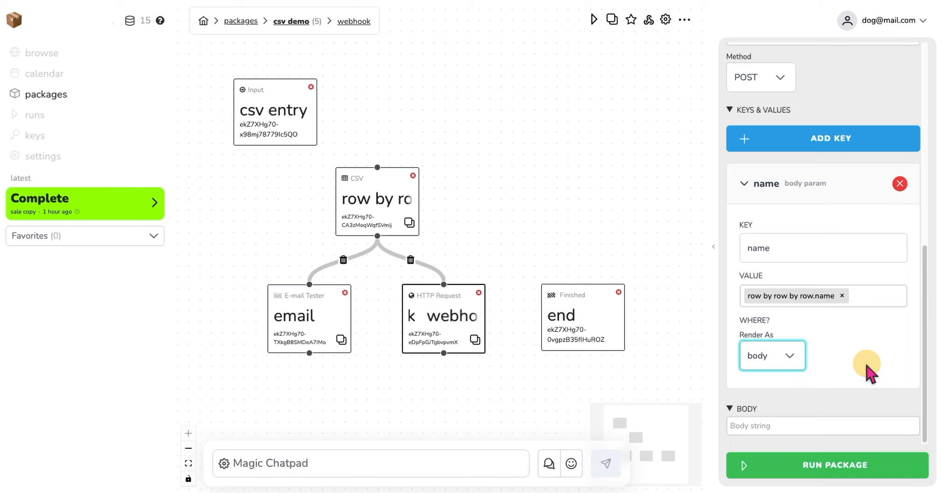
# Step: Add a second webhook key named "email" with the row by row by row.email tag as its value
pyautogui.click(826, 134)
pyautogui.scroll(-1, 816, 320)
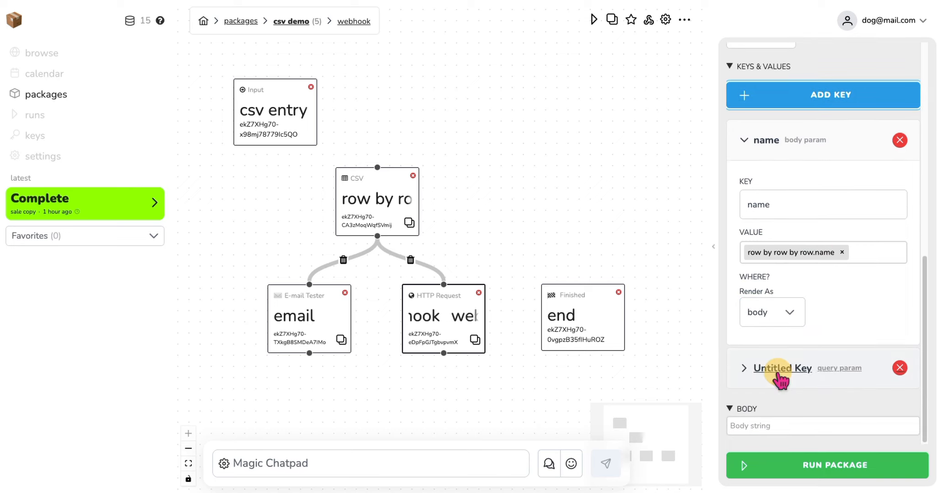
pyautogui.click(782, 371)
pyautogui.click(785, 252)
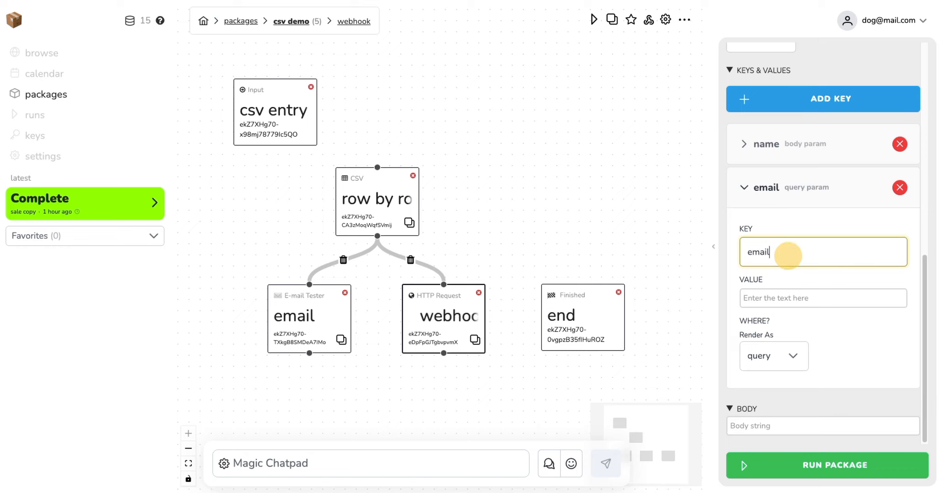
pyautogui.click(791, 298)
pyautogui.write('@')
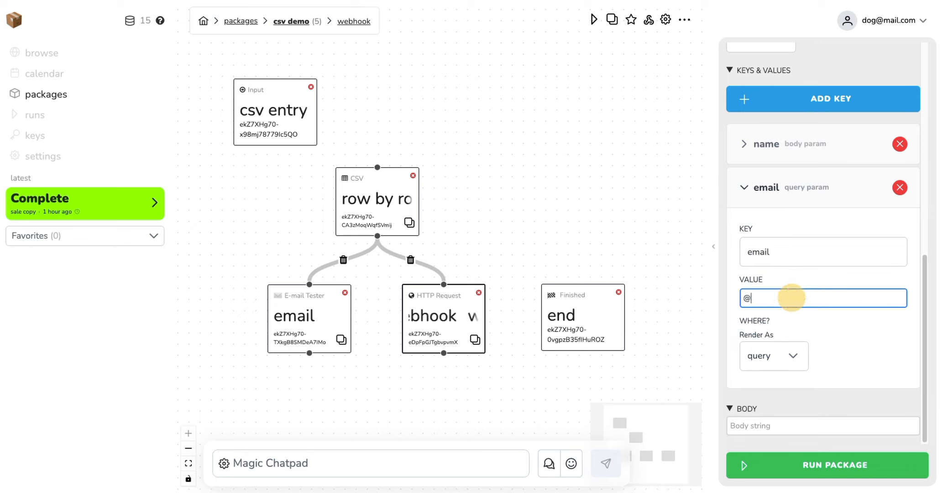
pyautogui.write('email ×')
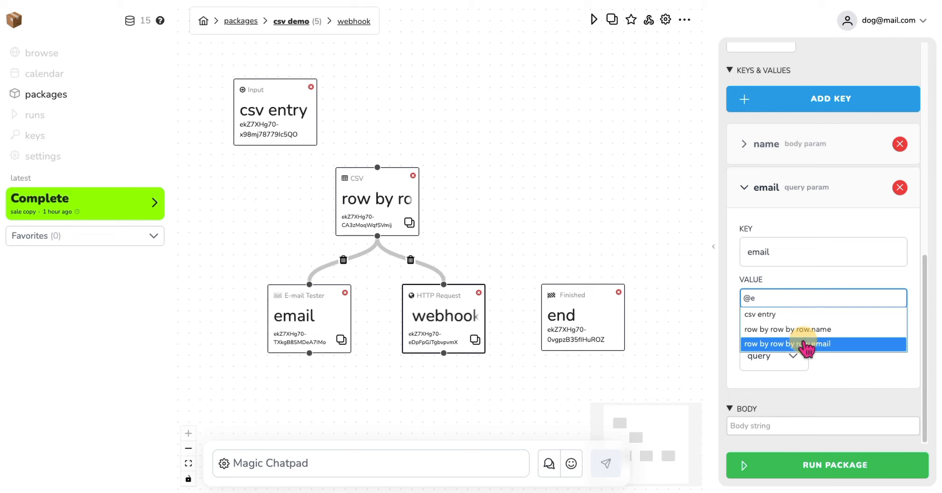
pyautogui.click(803, 343)
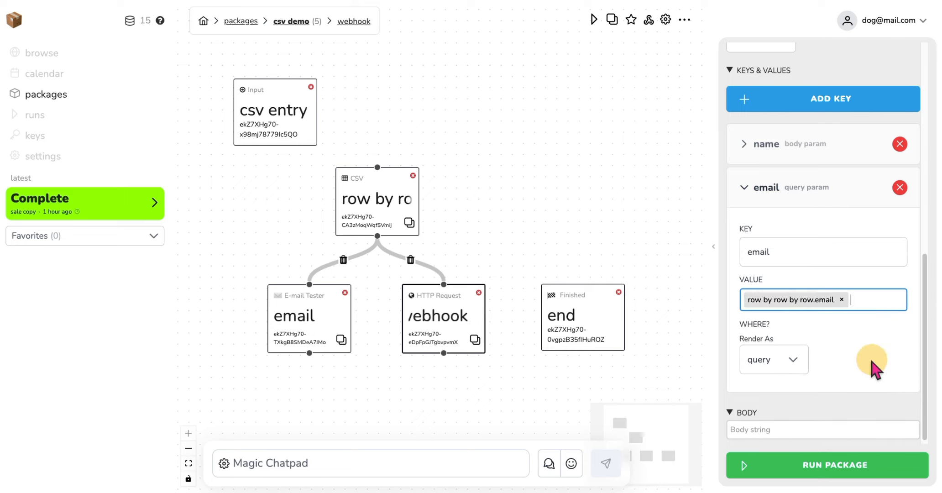
# Step: Set the webhook's email key to render as body and collapse its entry
pyautogui.click(776, 362)
pyautogui.click(792, 425)
pyautogui.click(858, 355)
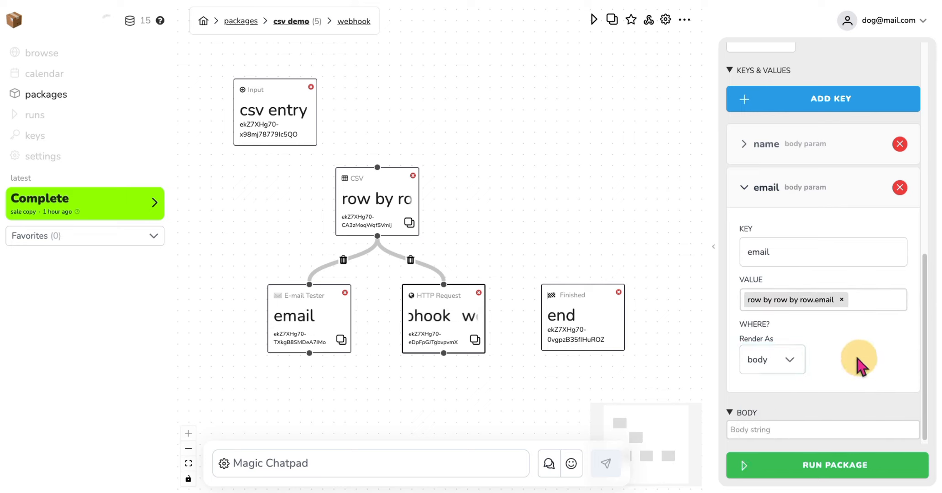
pyautogui.click(743, 194)
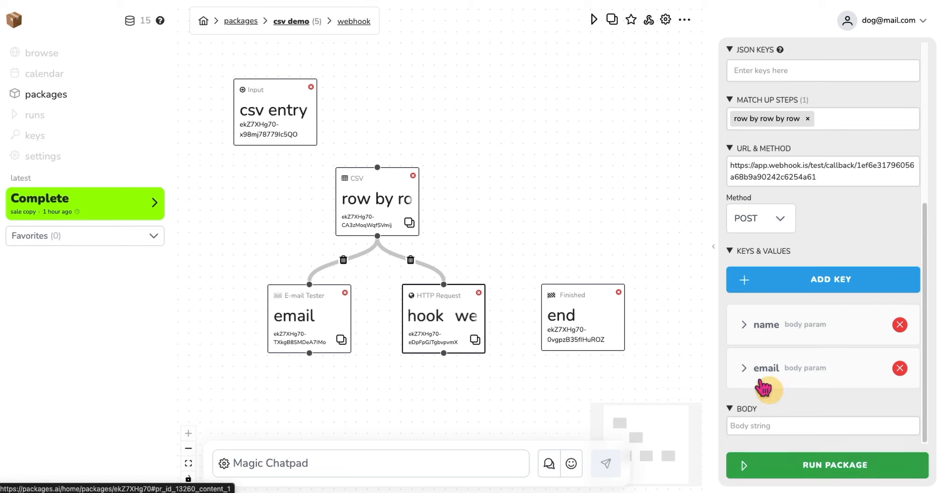
# Step: Review the settings of the csv entry, row by row by row and email nodes
pyautogui.click(291, 118)
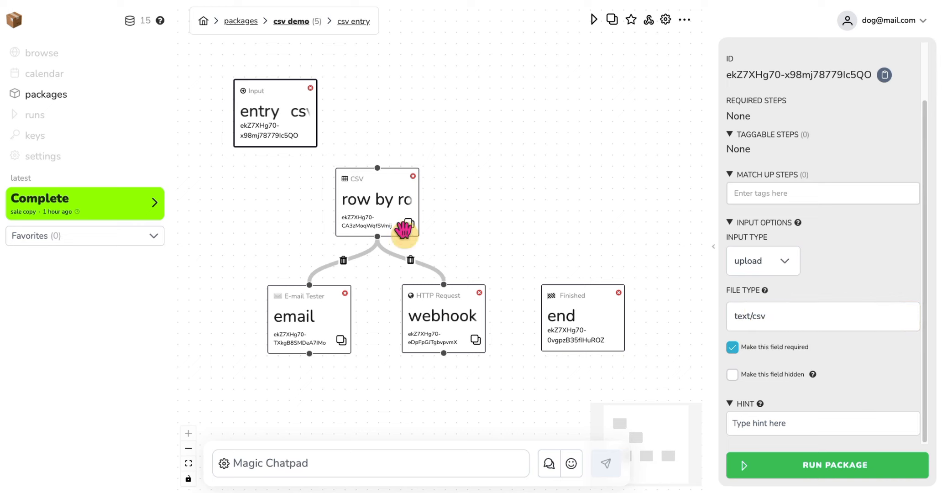
pyautogui.click(393, 203)
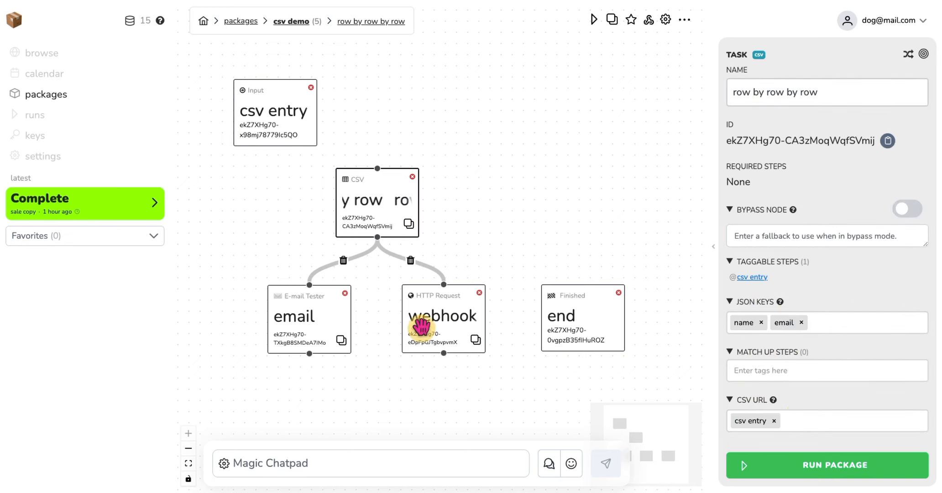
pyautogui.click(311, 323)
pyautogui.scroll(-3, 781, 365)
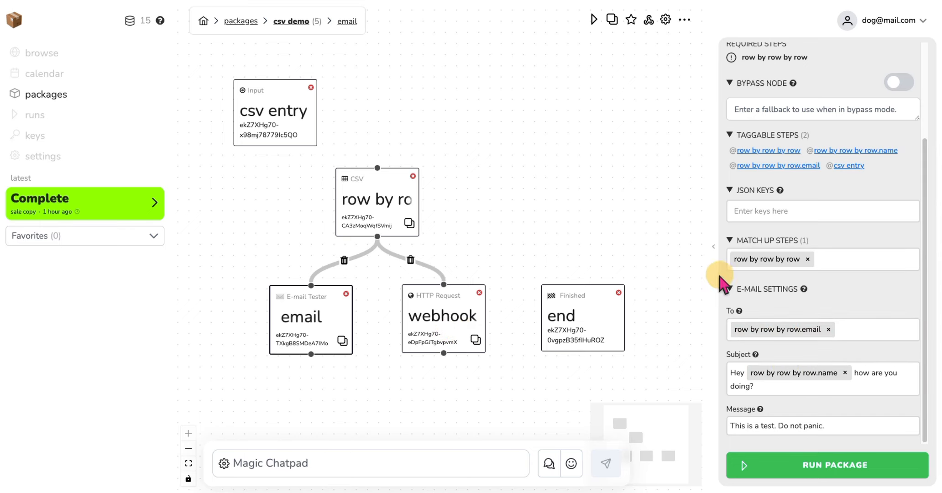
# Step: Review the webhook node's URL, method, and the values and render settings of its name and email keys
pyautogui.click(463, 326)
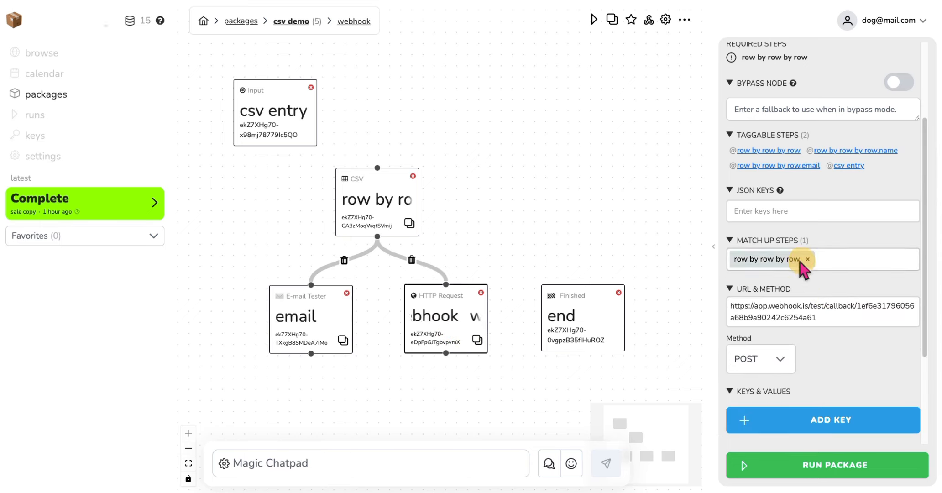
pyautogui.scroll(-4, 775, 320)
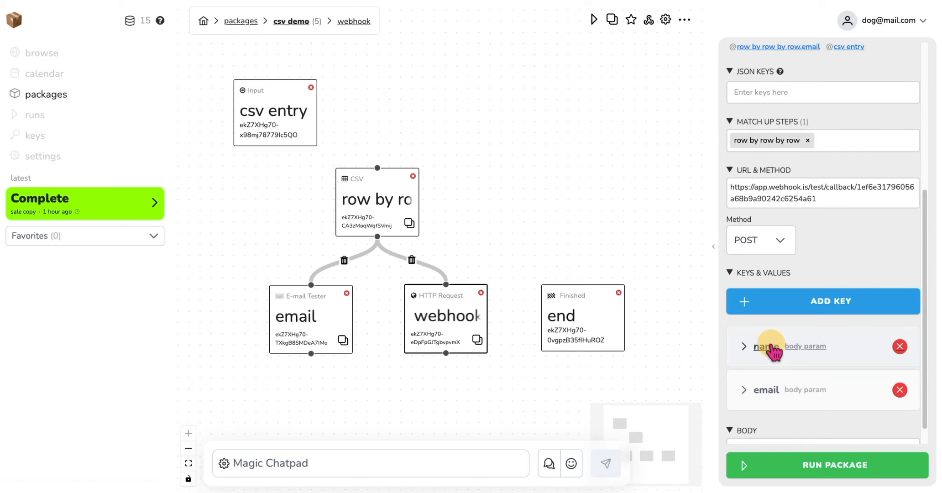
pyautogui.click(826, 362)
pyautogui.scroll(-3, 829, 370)
pyautogui.click(787, 265)
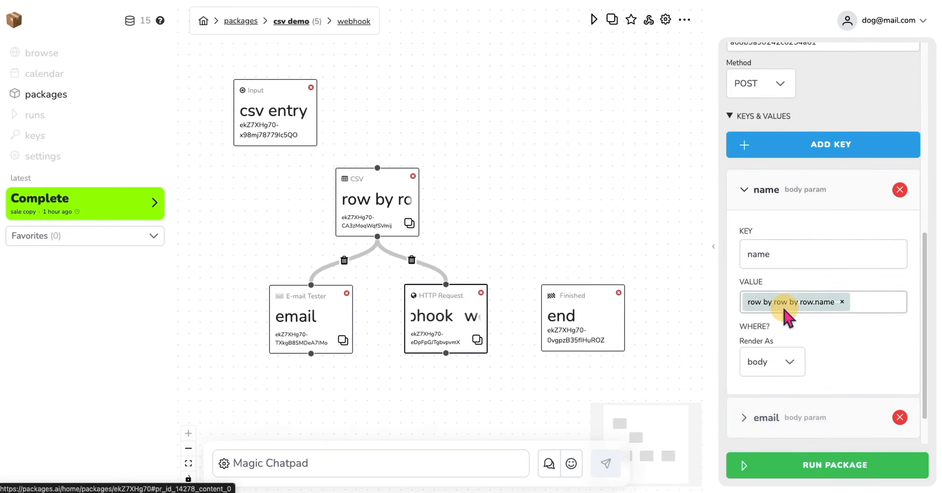
pyautogui.click(760, 191)
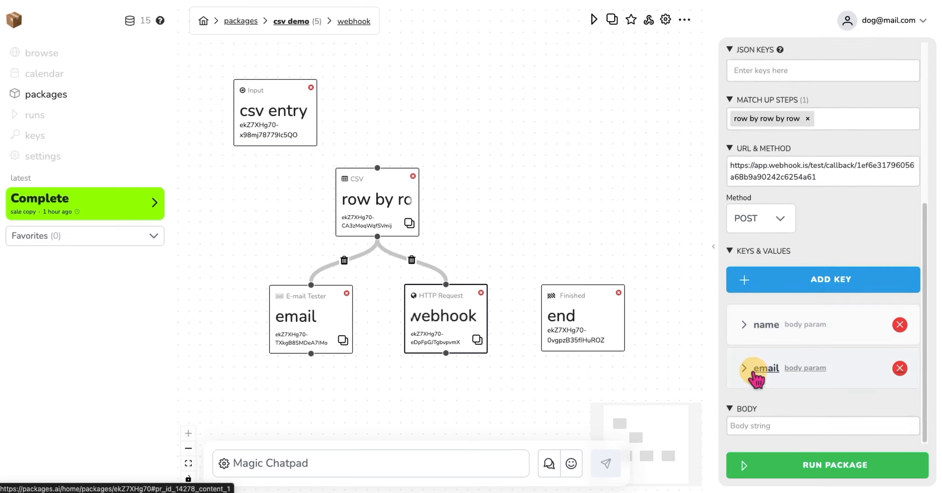
pyautogui.click(766, 368)
pyautogui.scroll(-3, 776, 365)
pyautogui.click(793, 310)
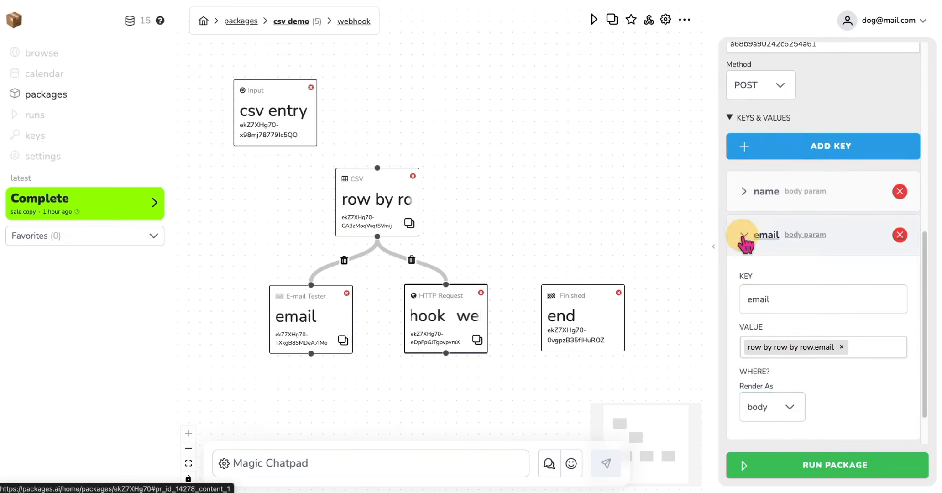
pyautogui.click(771, 233)
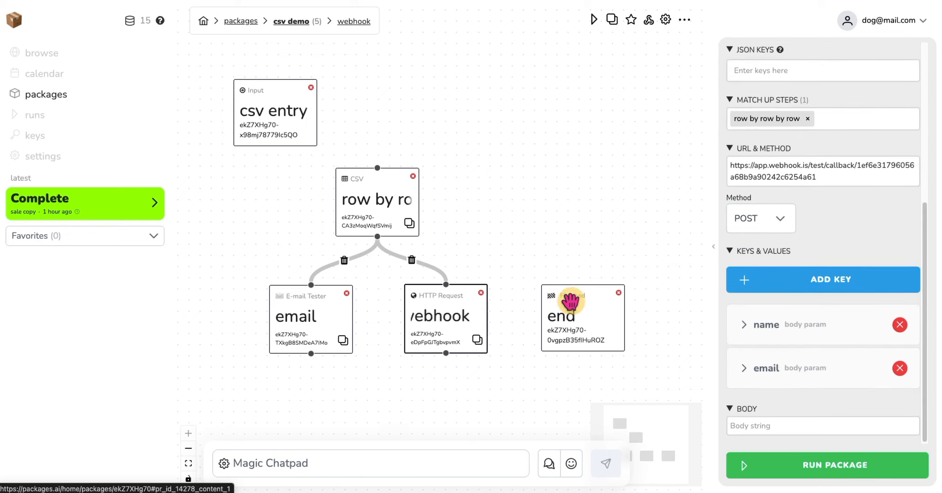
# Step: Move the csv entry node directly above the row by row by row node and the end node beside it
pyautogui.moveTo(302, 105); pyautogui.dragTo(383, 98)
pyautogui.moveTo(592, 300); pyautogui.dragTo(534, 192)
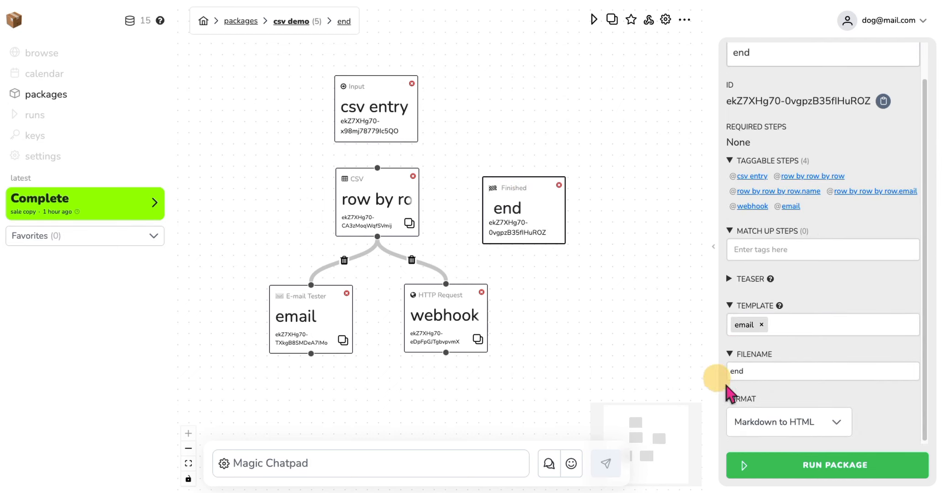
# Step: Run the csv demo package with CSV Node - Sheet1.csv from Downloads uploaded as the csv entry
pyautogui.click(851, 469)
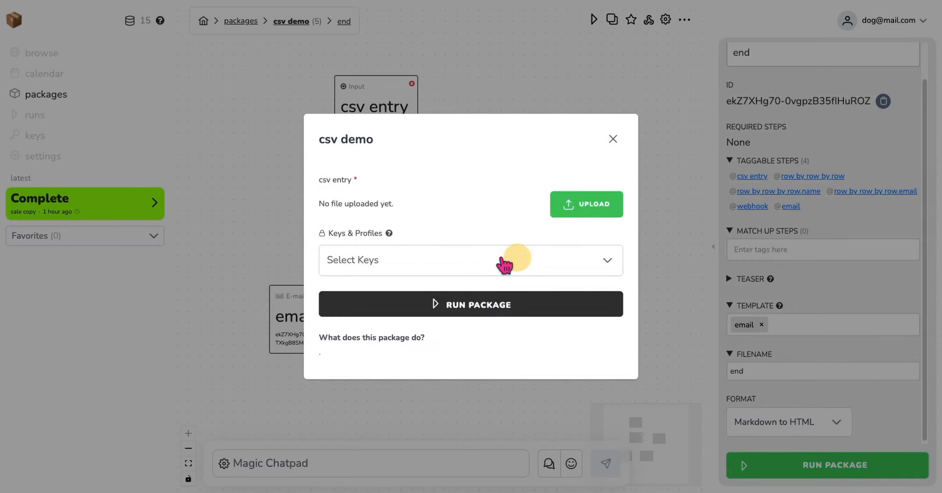
pyautogui.click(504, 263)
pyautogui.click(586, 218)
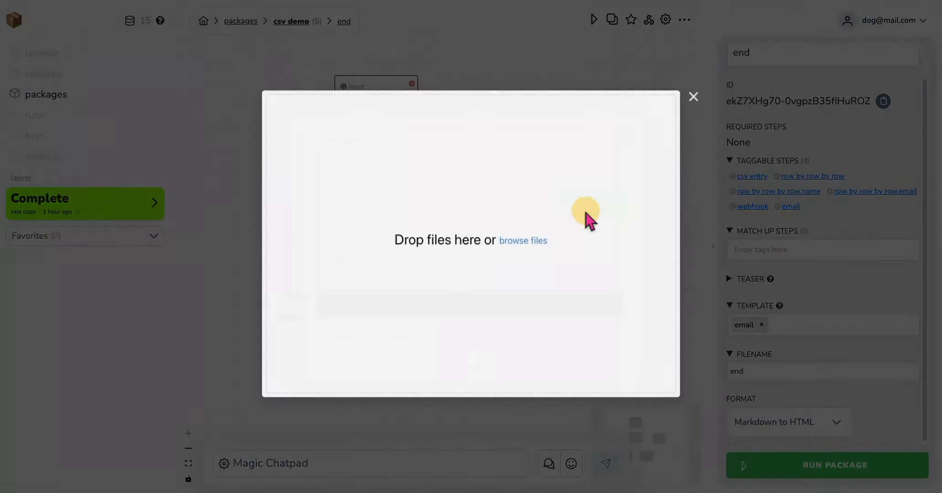
pyautogui.click(532, 244)
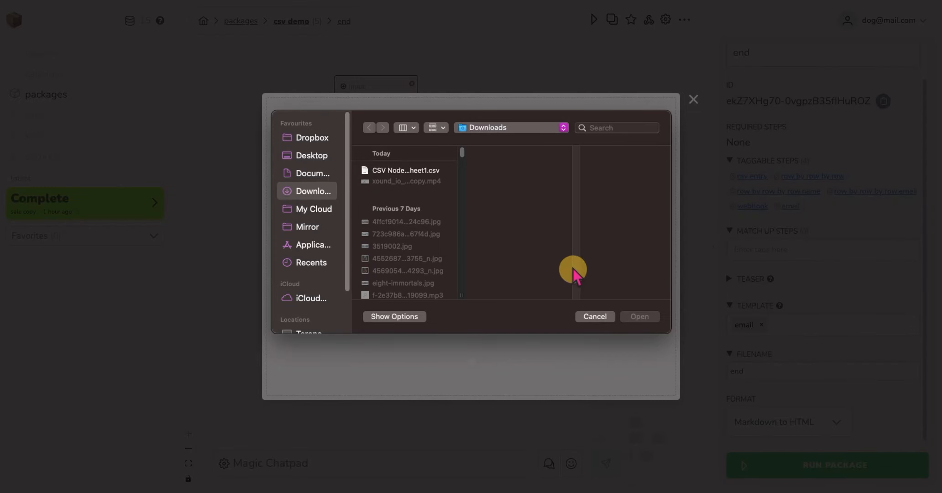
pyautogui.click(429, 171)
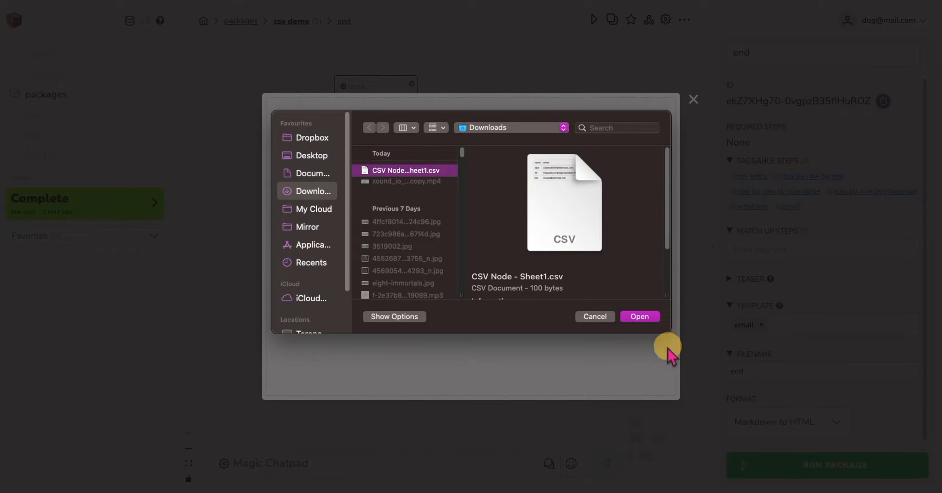
pyautogui.click(653, 319)
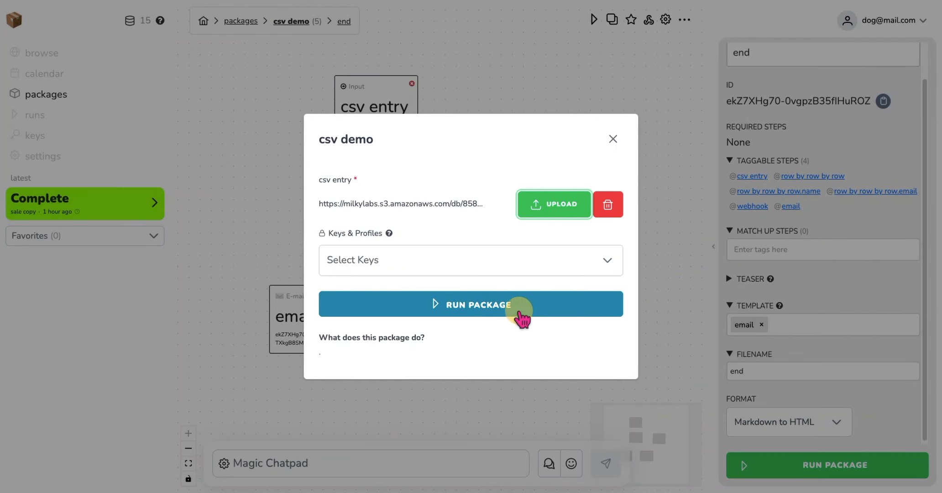
pyautogui.click(521, 315)
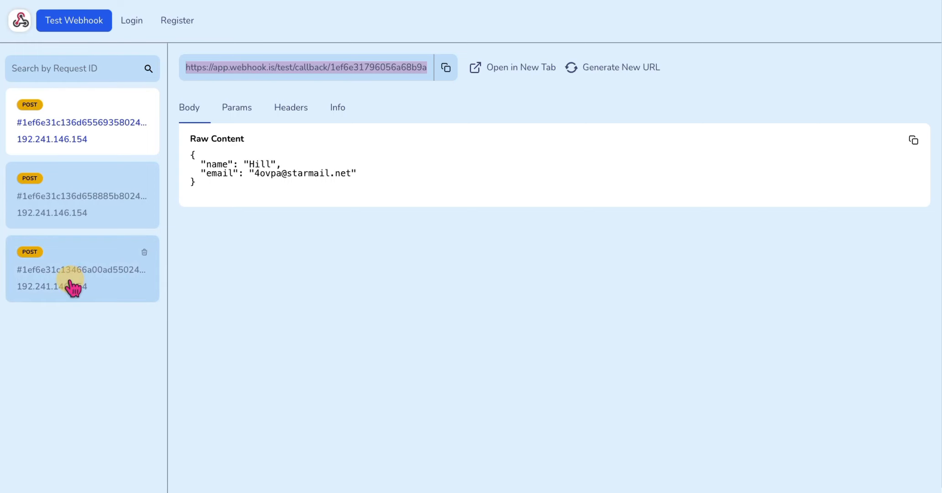
# Step: Switch to the webhook.is test page and compare the body content of the three received POST requests
pyautogui.click(82, 285)
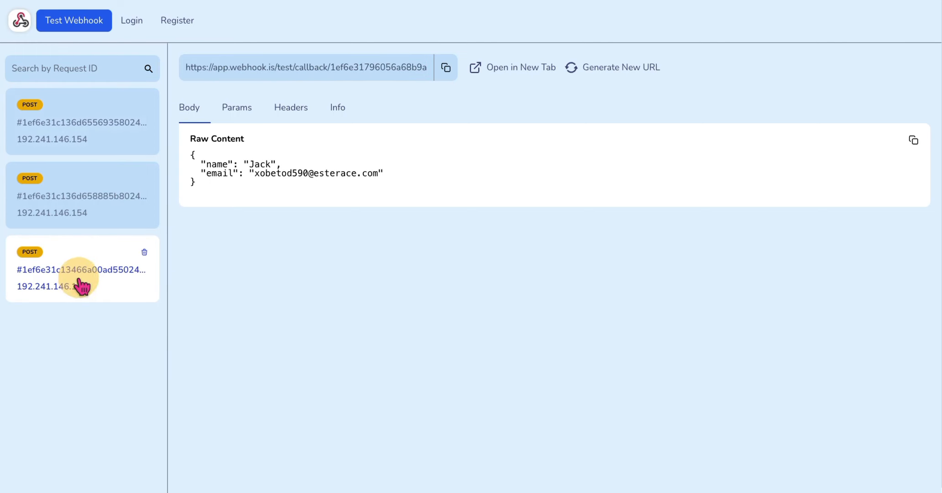
pyautogui.click(67, 207)
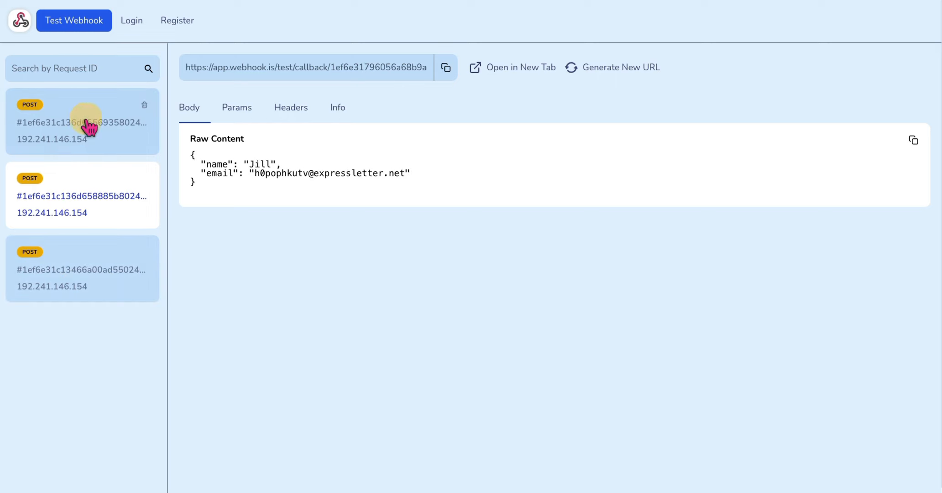
pyautogui.click(87, 122)
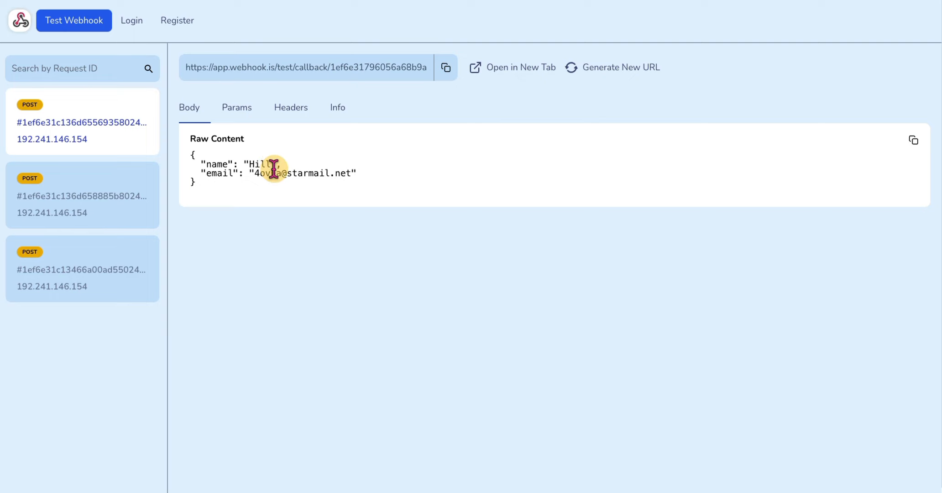
pyautogui.click(94, 289)
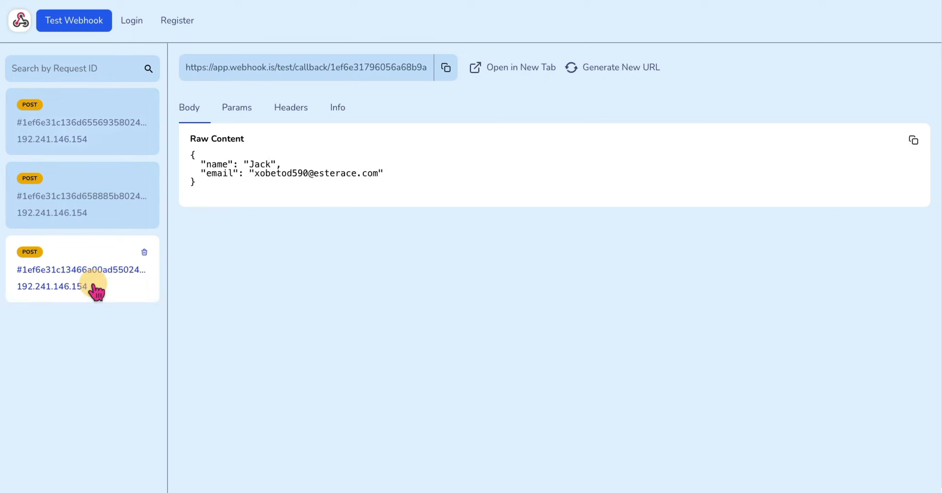
pyautogui.click(84, 215)
pyautogui.click(95, 134)
pyautogui.click(109, 266)
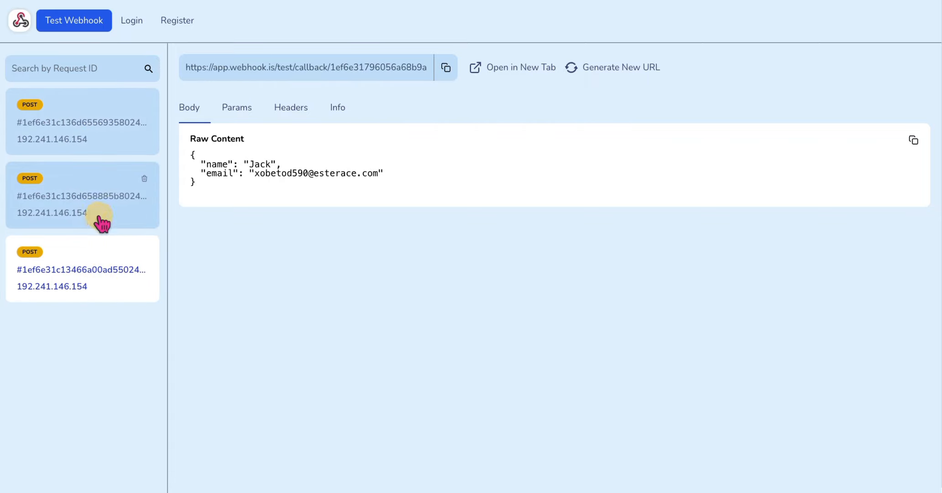
pyautogui.click(95, 199)
pyautogui.click(101, 136)
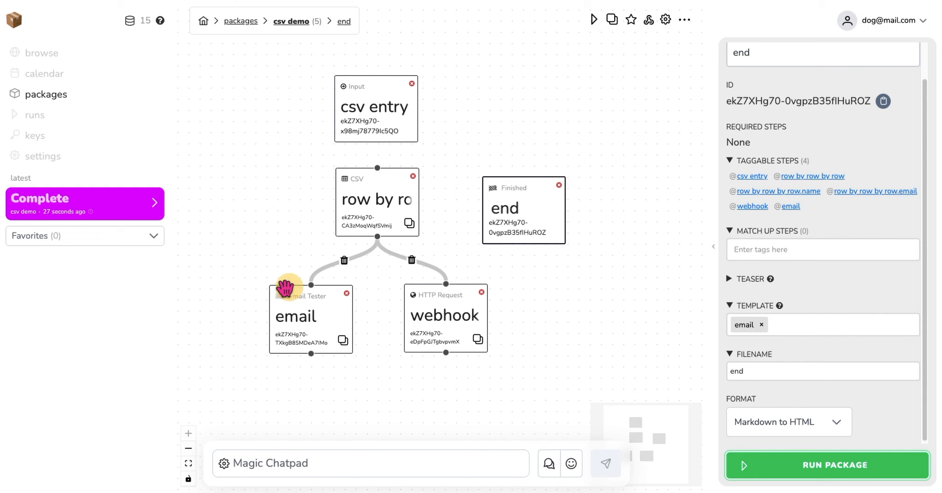
# Step: Return to the package editor, view the first end file of the latest csv demo run, and leave it
pyautogui.click(148, 202)
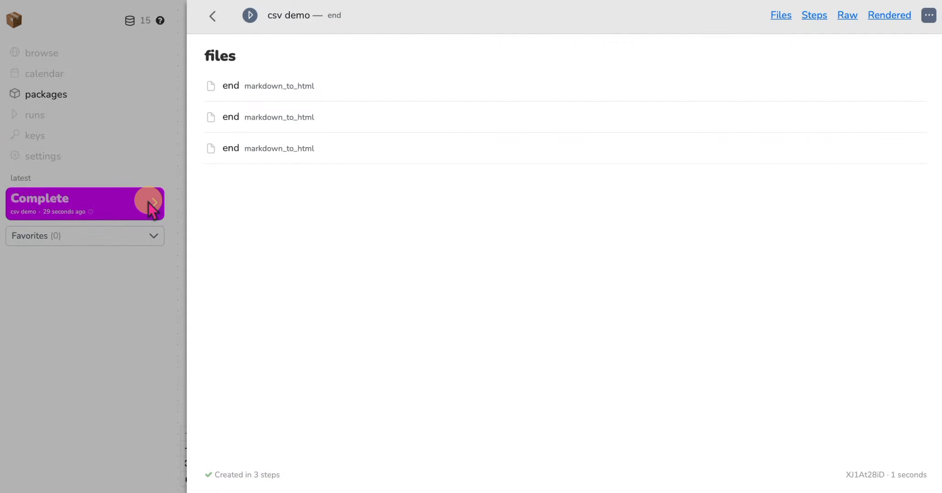
pyautogui.click(269, 93)
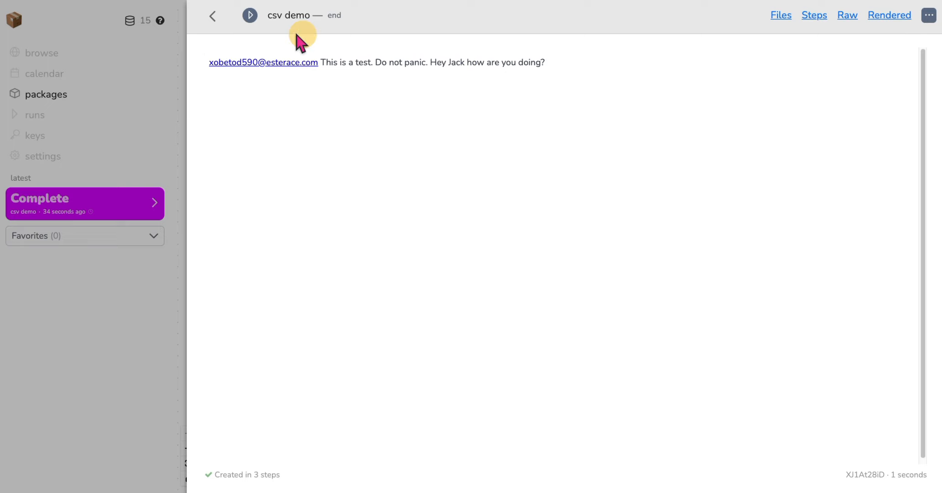
pyautogui.click(215, 18)
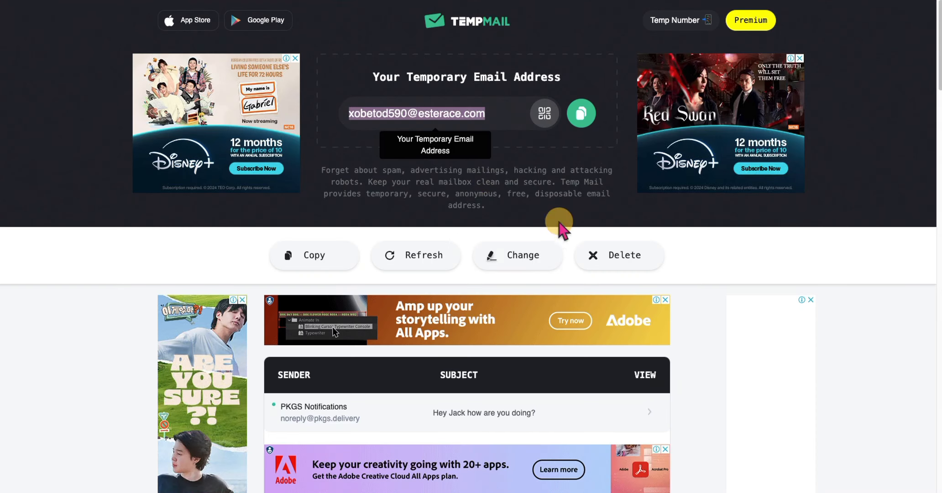
# Step: Switch to the Temp Mail inbox and open the message from PKGS Notifications
pyautogui.scroll(-5, 557, 224)
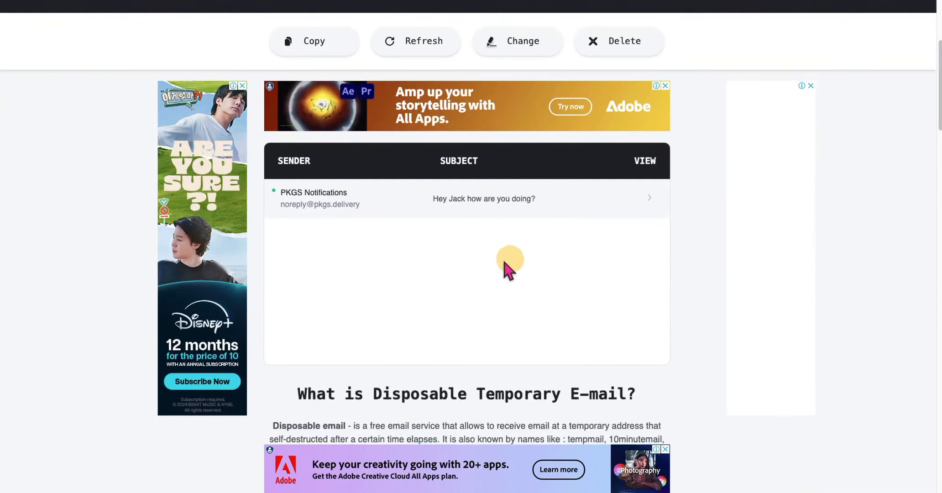
pyautogui.click(489, 206)
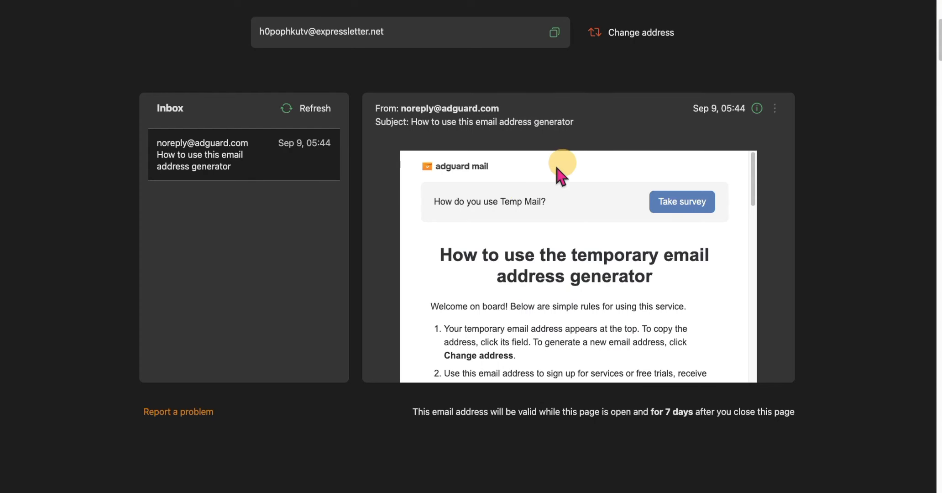
pyautogui.click(294, 114)
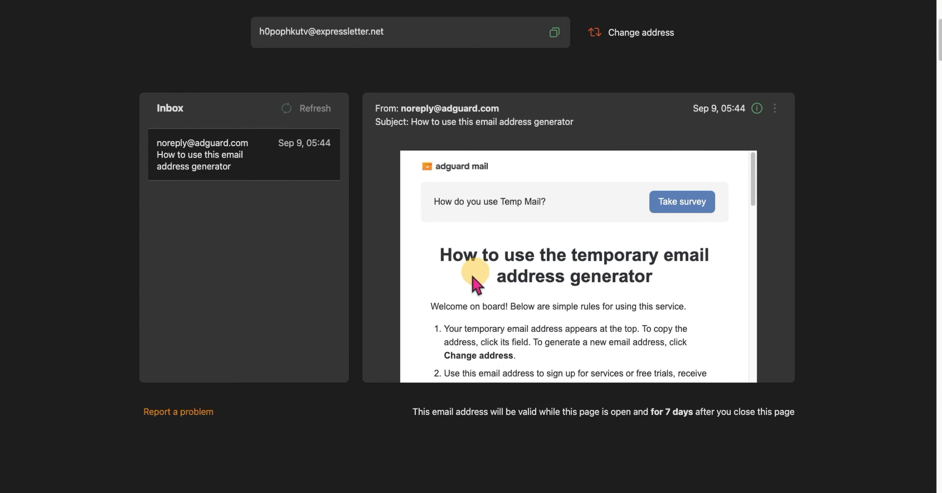
pyautogui.click(235, 160)
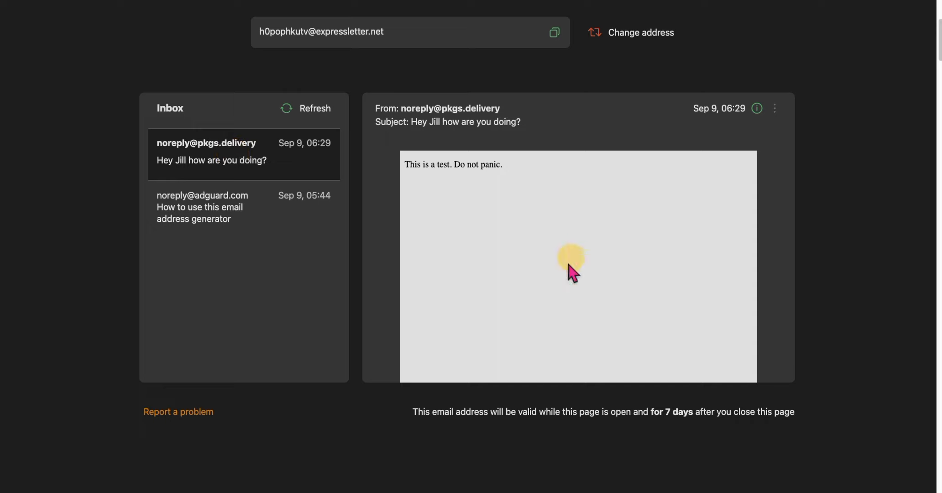
pyautogui.moveTo(420, 121); pyautogui.dragTo(486, 164)
pyautogui.moveTo(412, 169); pyautogui.dragTo(504, 172)
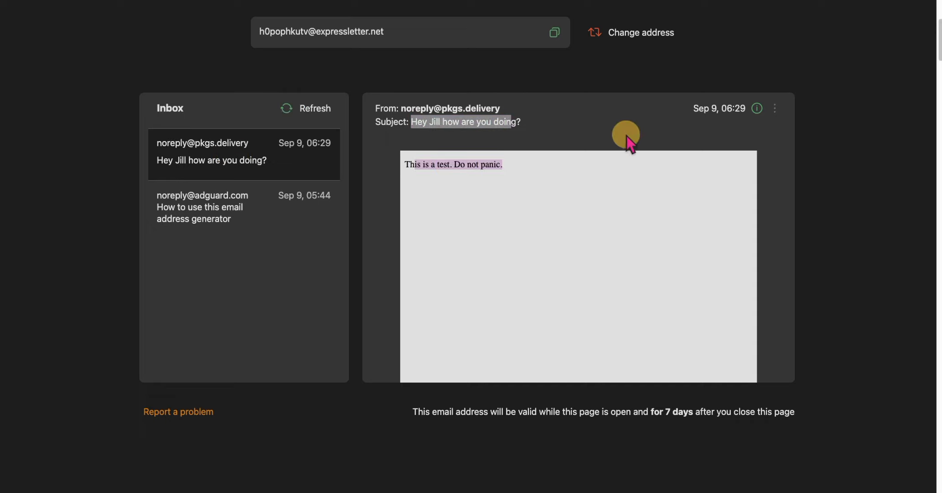
pyautogui.click(427, 124)
pyautogui.moveTo(420, 164); pyautogui.dragTo(768, 32)
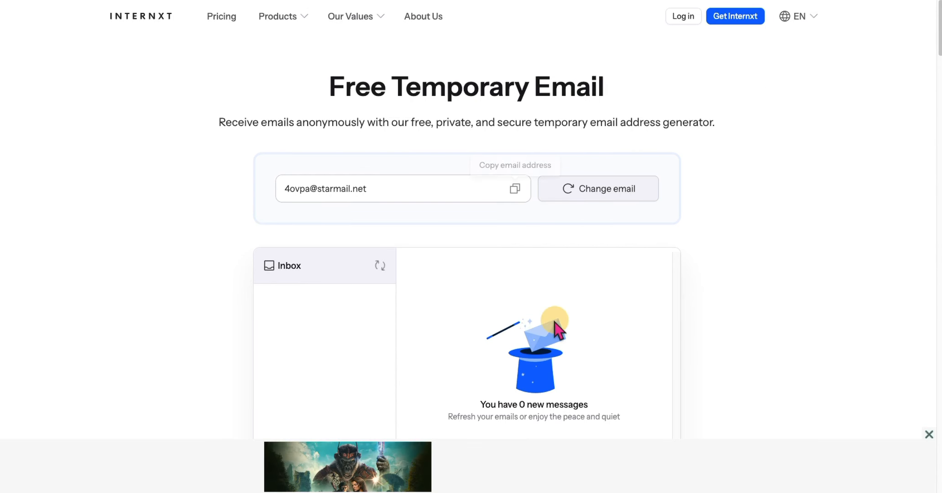
# Step: Switch to the Internxt temporary mailbox, refresh its inbox, and check the delivered message's date, subject and body
pyautogui.click(380, 265)
pyautogui.click(374, 304)
pyautogui.scroll(-2, 625, 294)
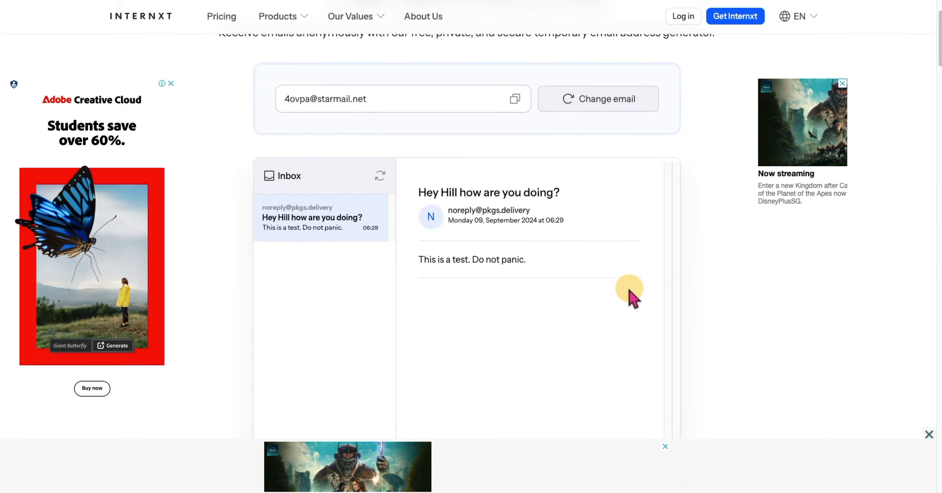
pyautogui.moveTo(452, 215); pyautogui.dragTo(576, 219)
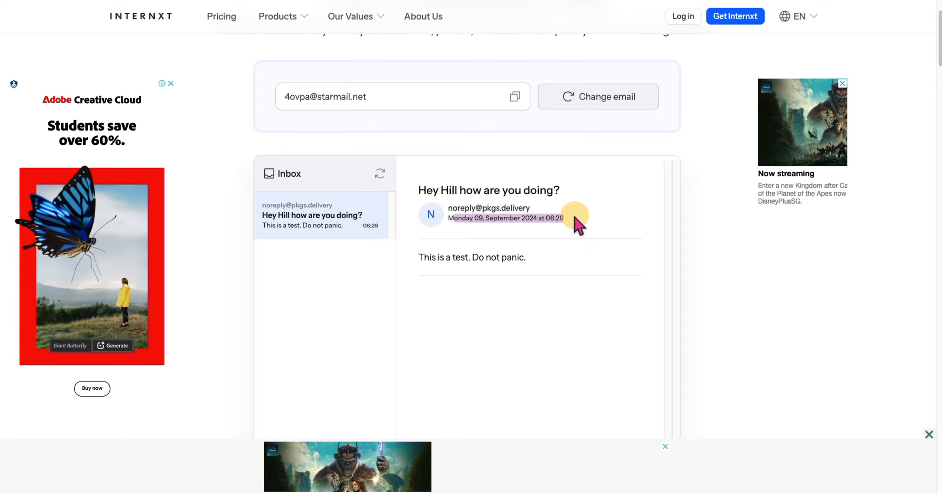
pyautogui.moveTo(425, 188); pyautogui.dragTo(563, 186)
pyautogui.moveTo(432, 256); pyautogui.dragTo(525, 262)
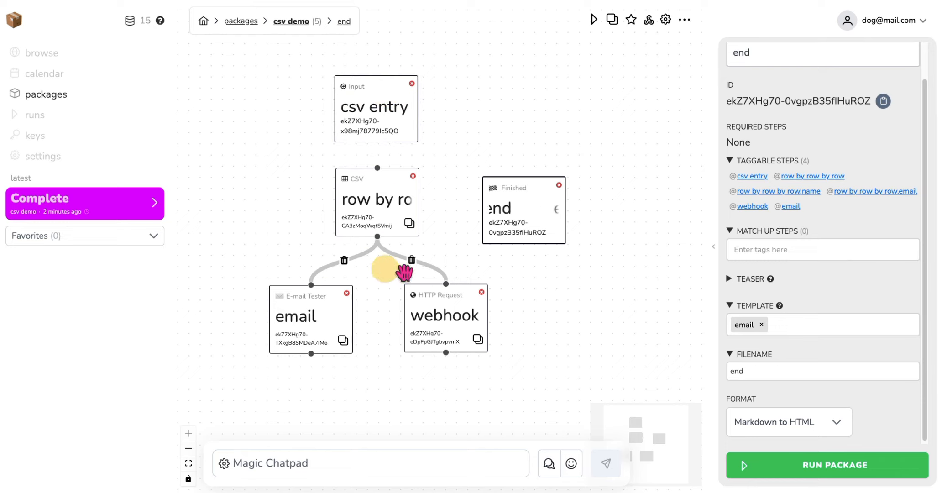
# Step: Add an LLM node to the csv demo canvas and rearrange the webhook and end nodes to make room around it
pyautogui.moveTo(446, 314); pyautogui.dragTo(427, 362)
pyautogui.rightClick(519, 315)
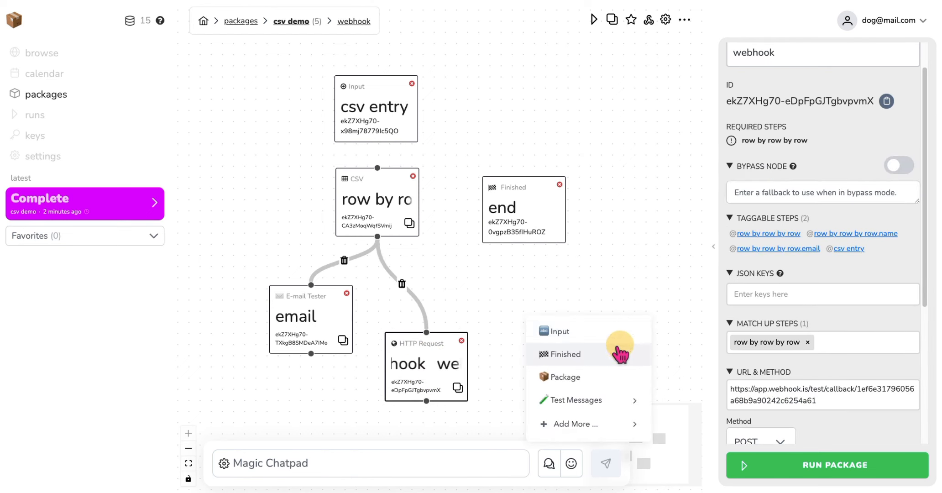
pyautogui.moveTo(611, 424)
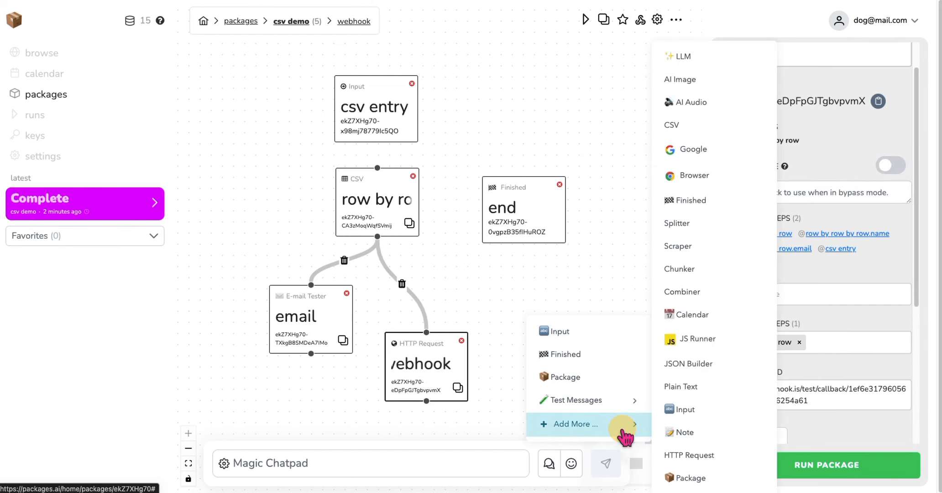
pyautogui.click(725, 59)
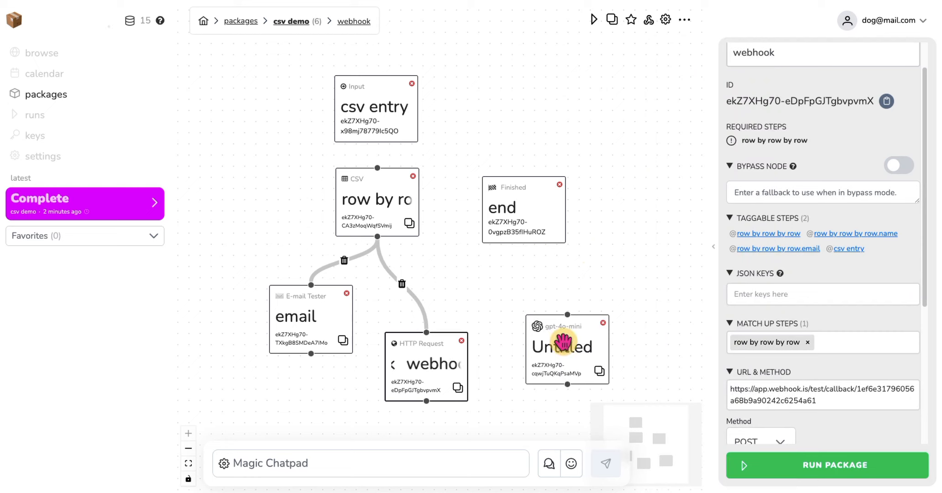
pyautogui.moveTo(557, 343); pyautogui.dragTo(499, 266)
pyautogui.moveTo(525, 210); pyautogui.dragTo(563, 169)
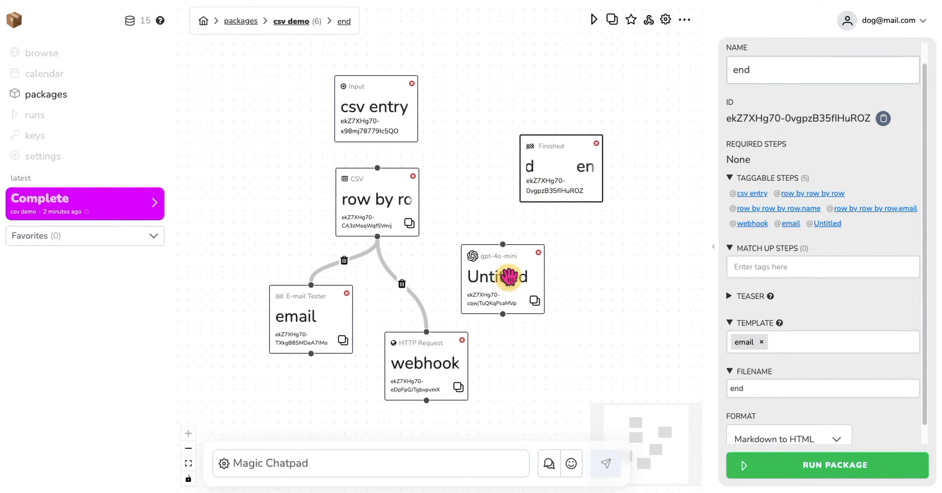
pyautogui.moveTo(505, 274); pyautogui.dragTo(514, 261)
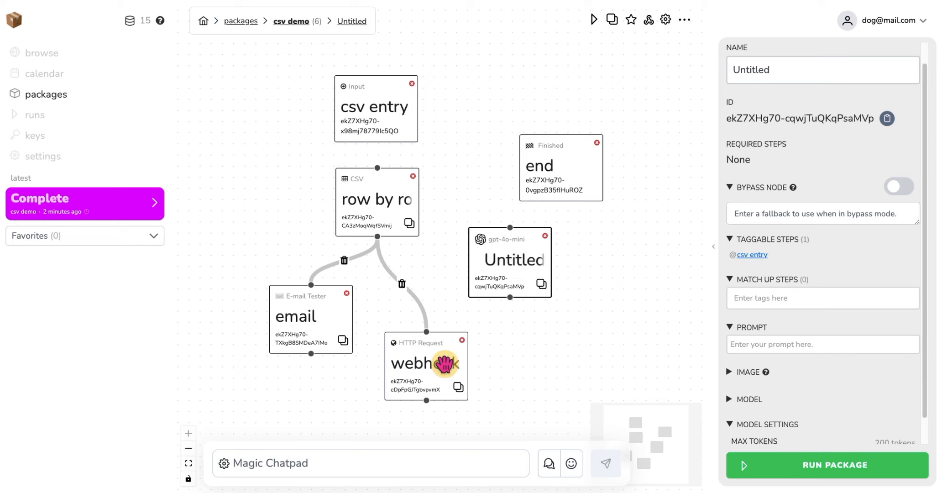
# Step: Remove the connections from the row by row node to the webhook and email nodes, and delete the email node
pyautogui.click(401, 283)
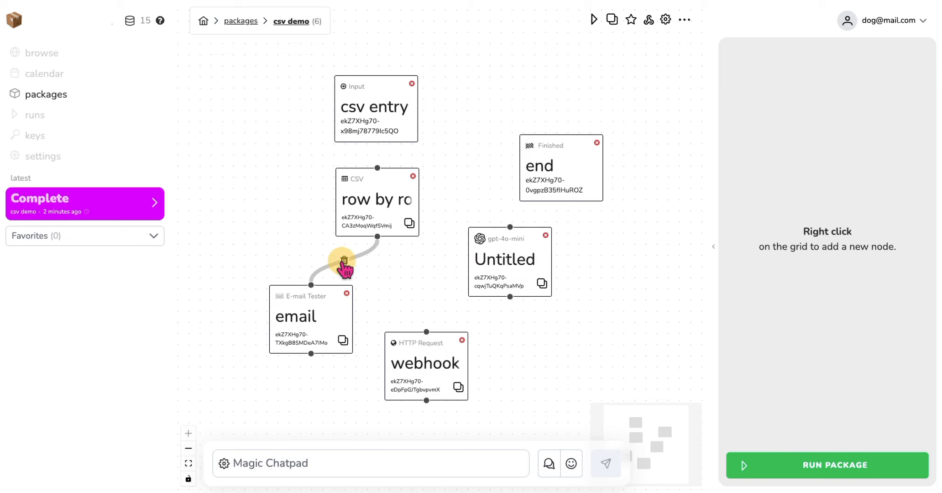
pyautogui.click(344, 261)
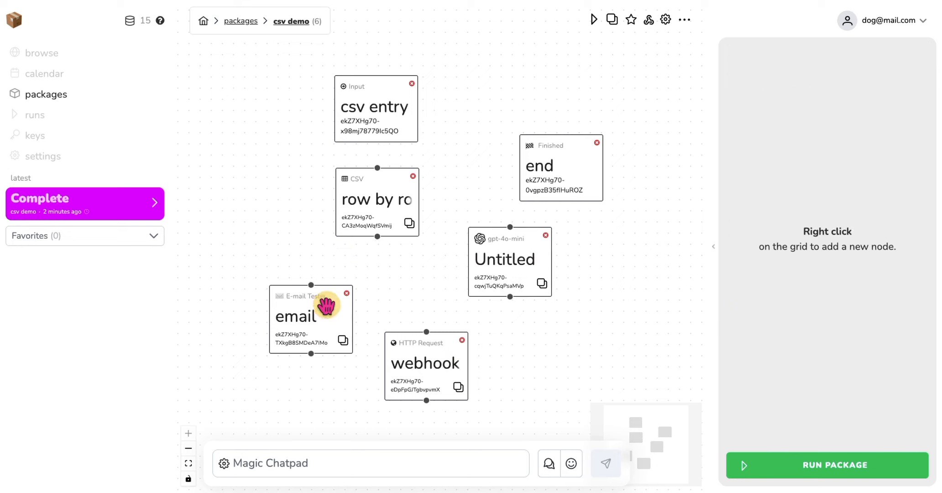
pyautogui.click(349, 298)
pyautogui.click(346, 294)
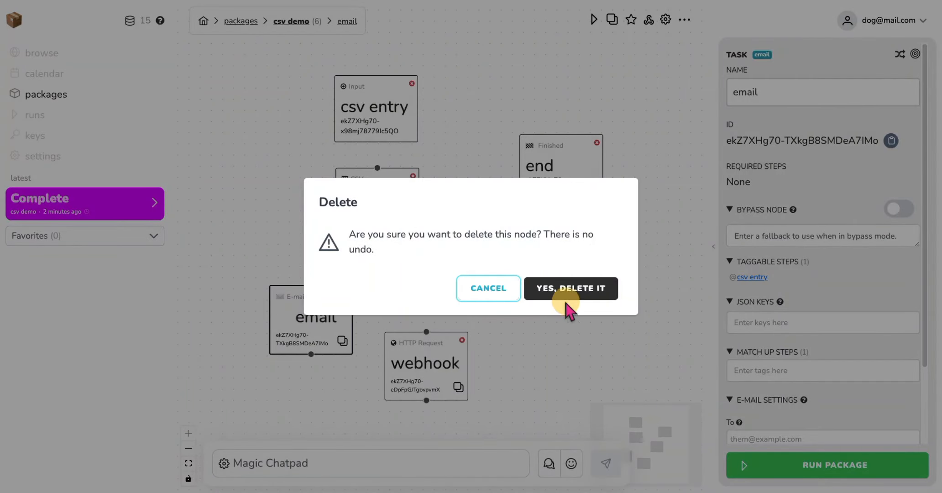
pyautogui.click(551, 297)
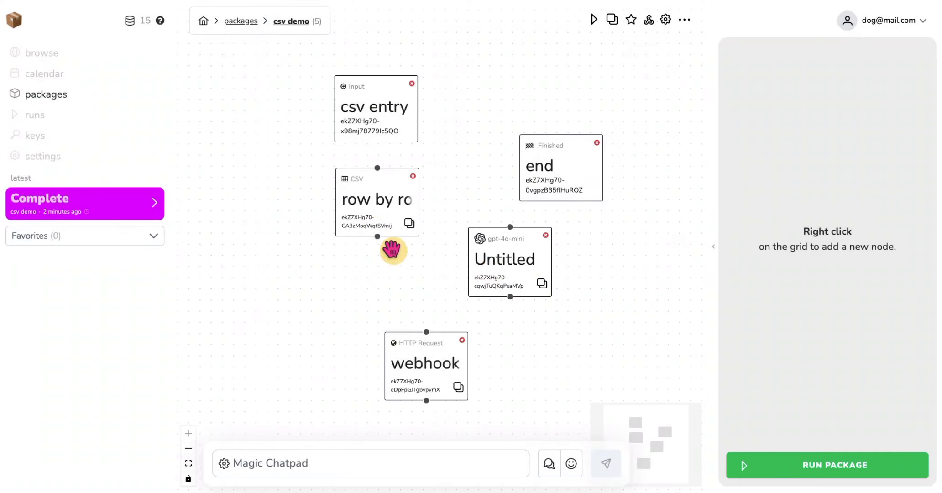
# Step: Connect the row by row node to the untitled LLM node and that node to webhook, arranging them in a column below the CSV node
pyautogui.moveTo(376, 236); pyautogui.dragTo(509, 227)
pyautogui.moveTo(509, 297); pyautogui.dragTo(440, 377)
pyautogui.moveTo(486, 269); pyautogui.dragTo(349, 309)
pyautogui.moveTo(431, 378); pyautogui.dragTo(409, 388)
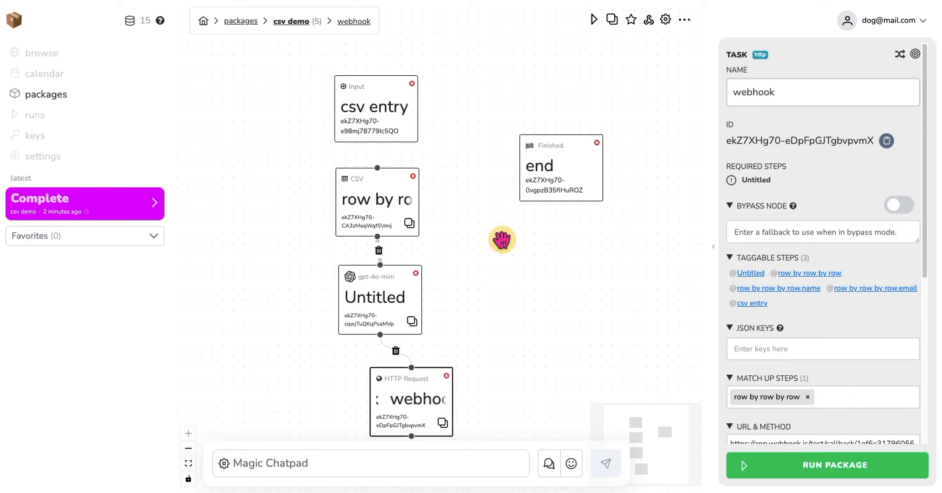